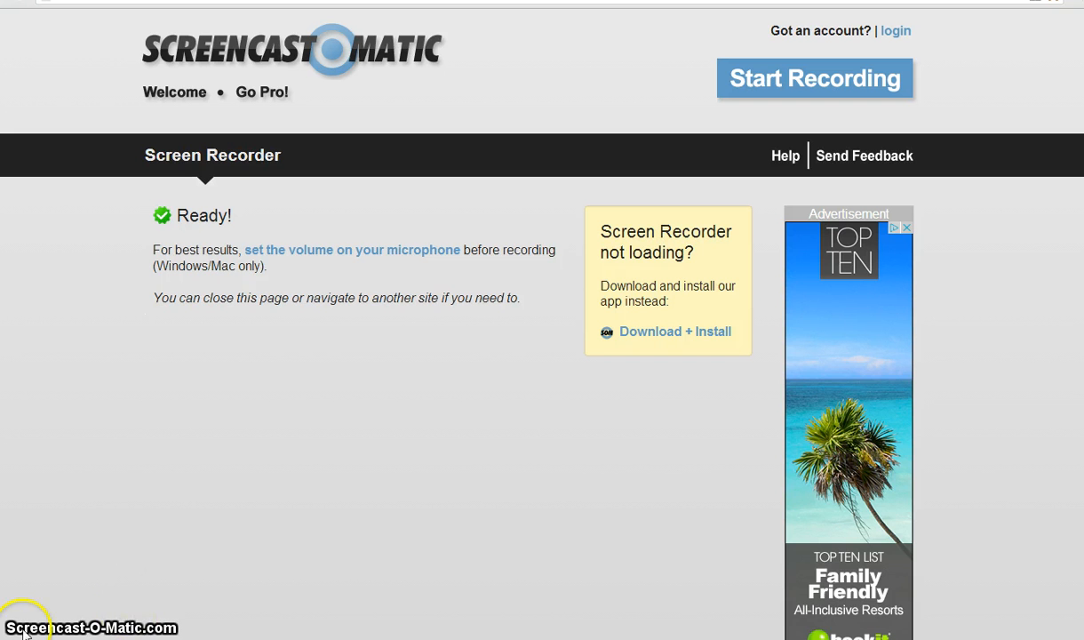
Step: Launch Microsoft Excel from the Microsoft Office programs installed on the computer
key(super)
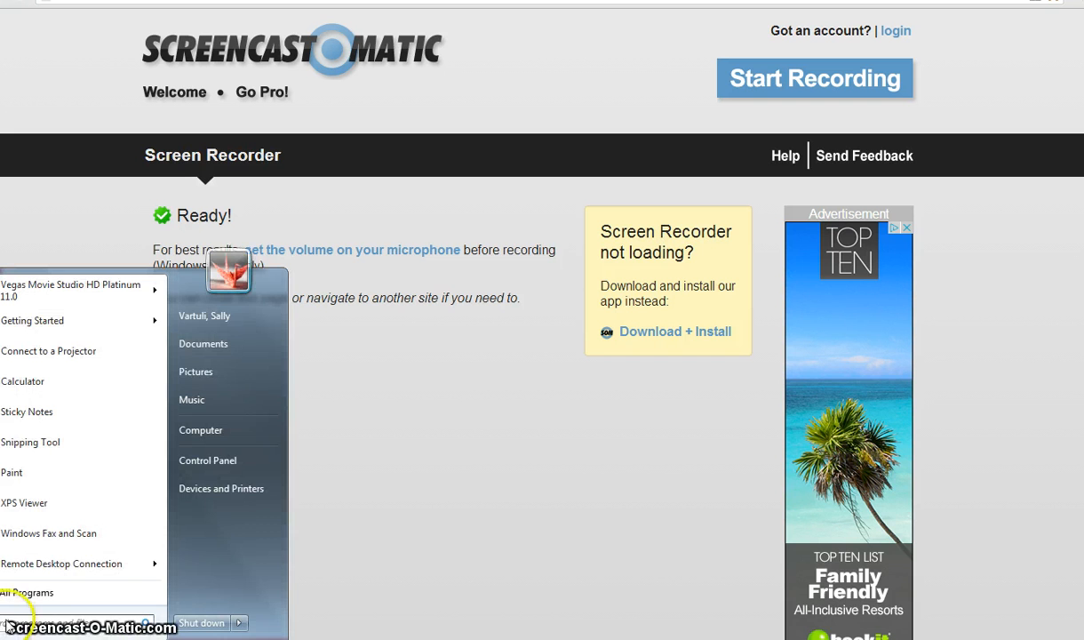
click(45, 595)
scroll(157, 363, down, 4)
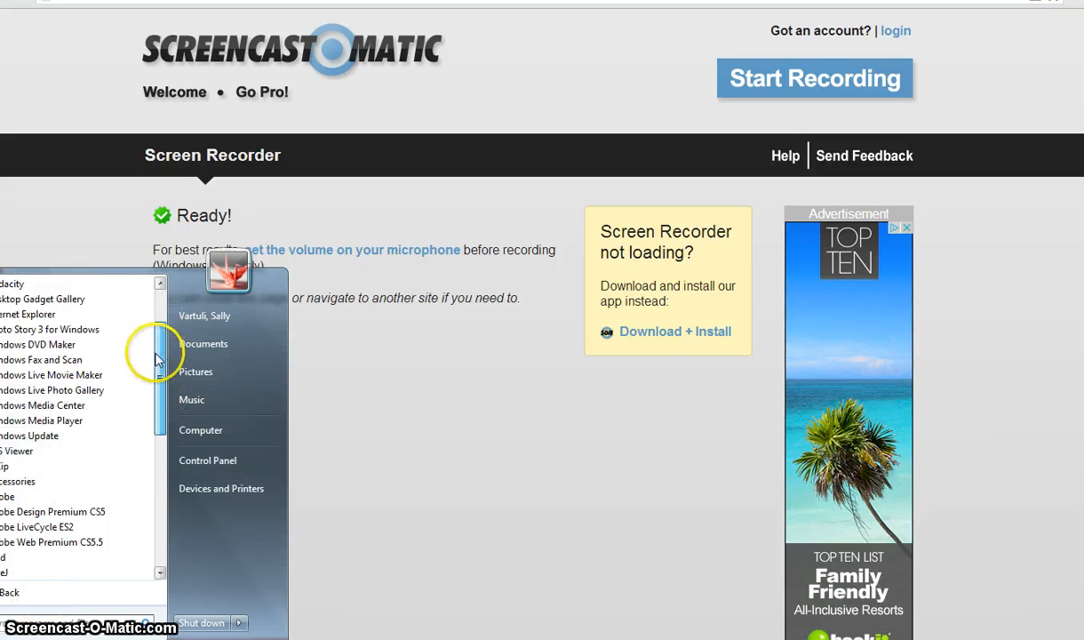
drag(155, 391, 149, 503)
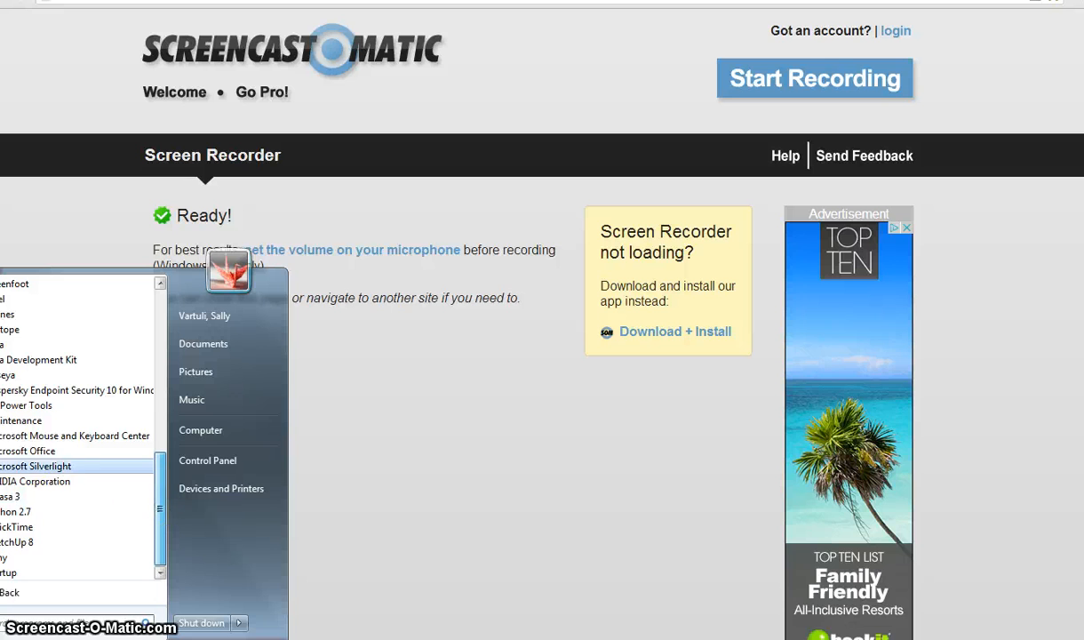
click(27, 451)
click(53, 466)
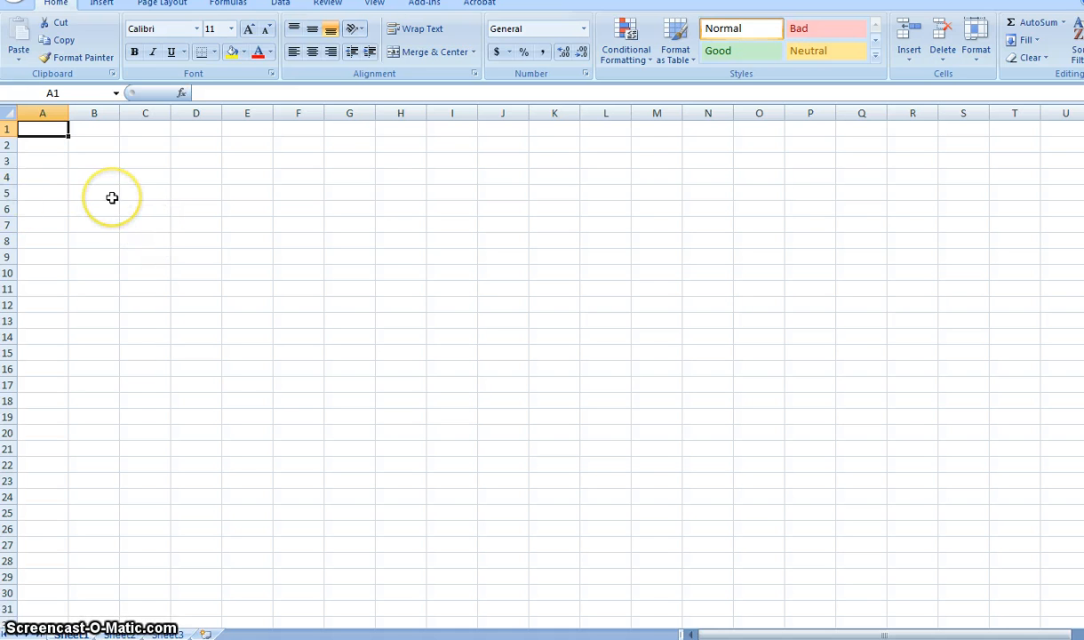
Step: Enter the numbers 15, 62, 35, 45 and 55 down column A in cells A1 to A5
text(15)
key(Return)
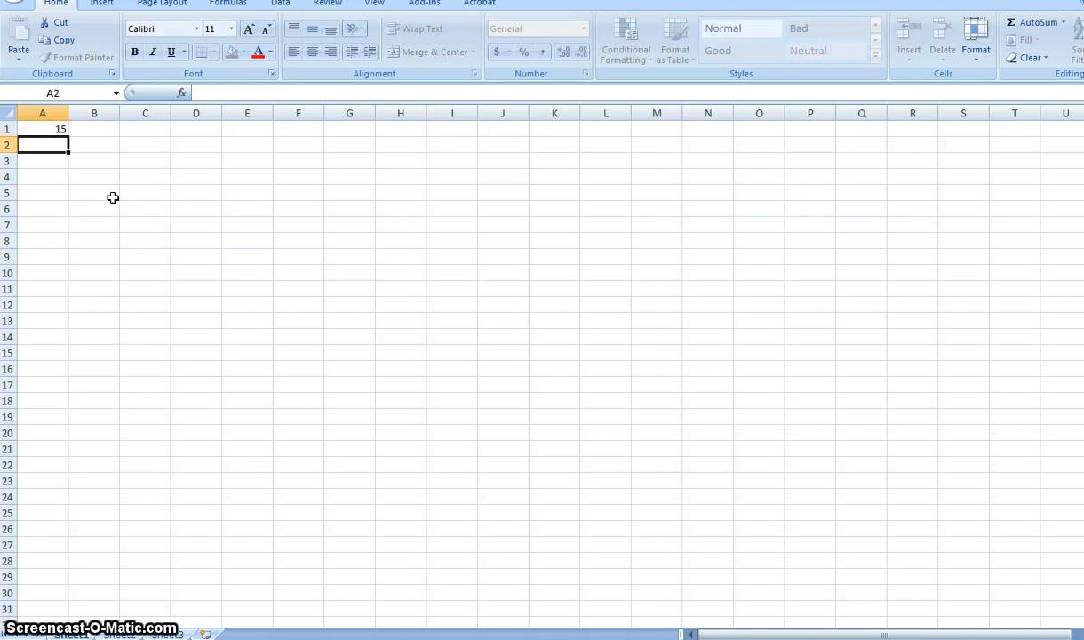
text(62)
key(Return)
text(35)
key(Return)
text(45)
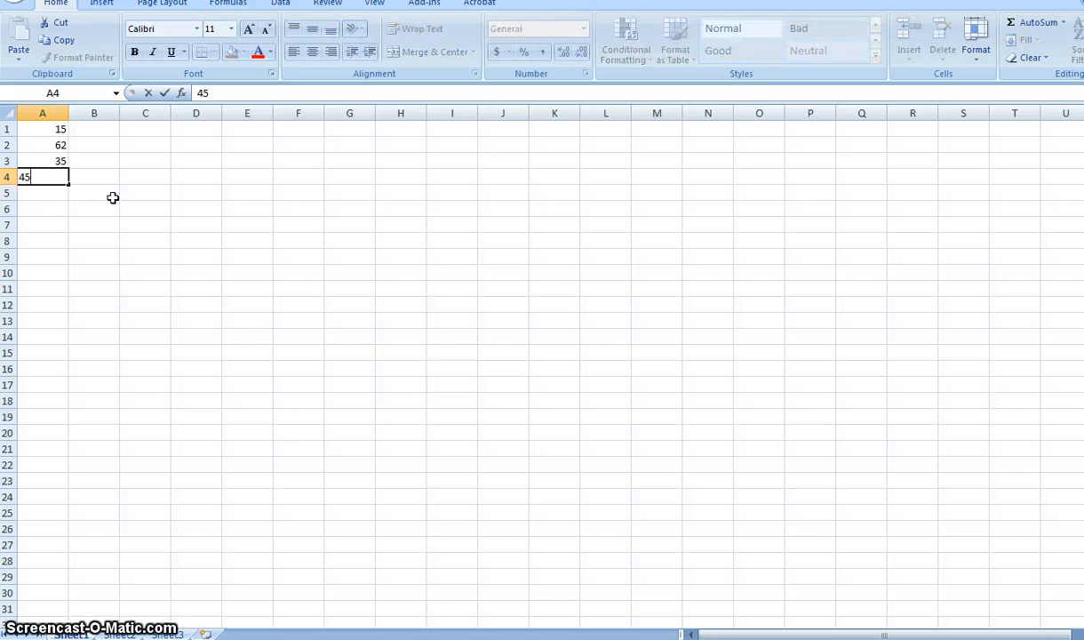
key(Return)
text(55)
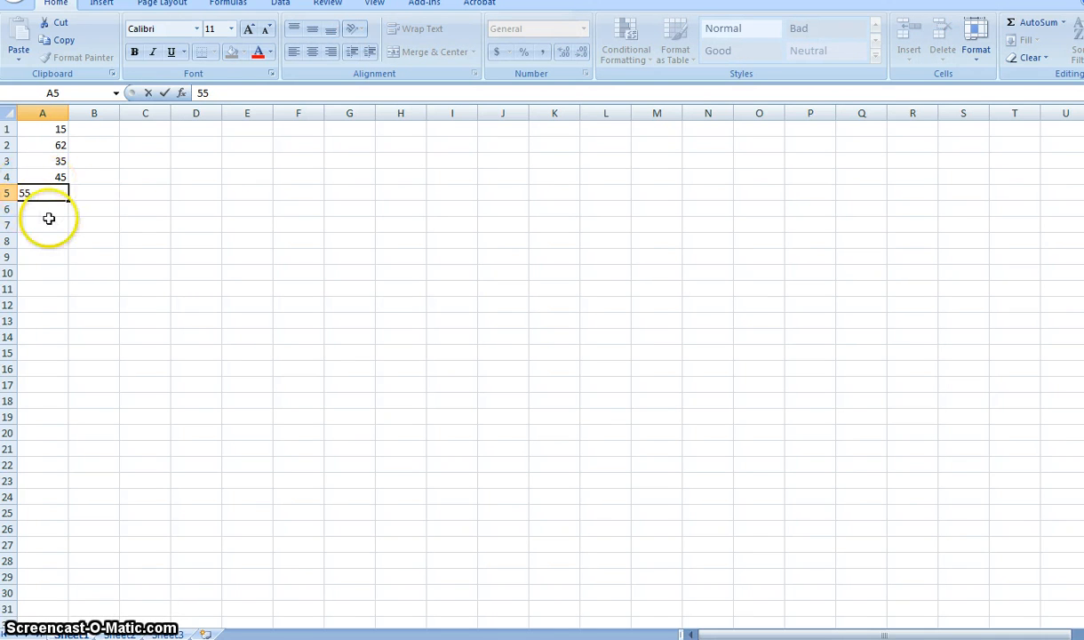
key(Return)
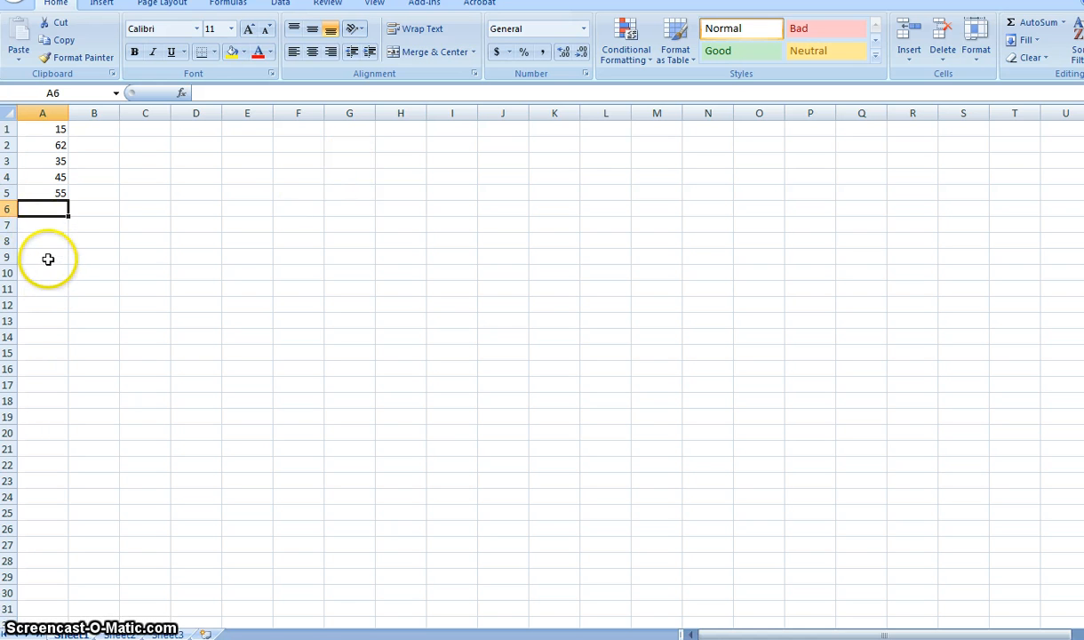
Step: Calculate the average of A1:A5 in cell A6 with the AVERAGE function
click(54, 211)
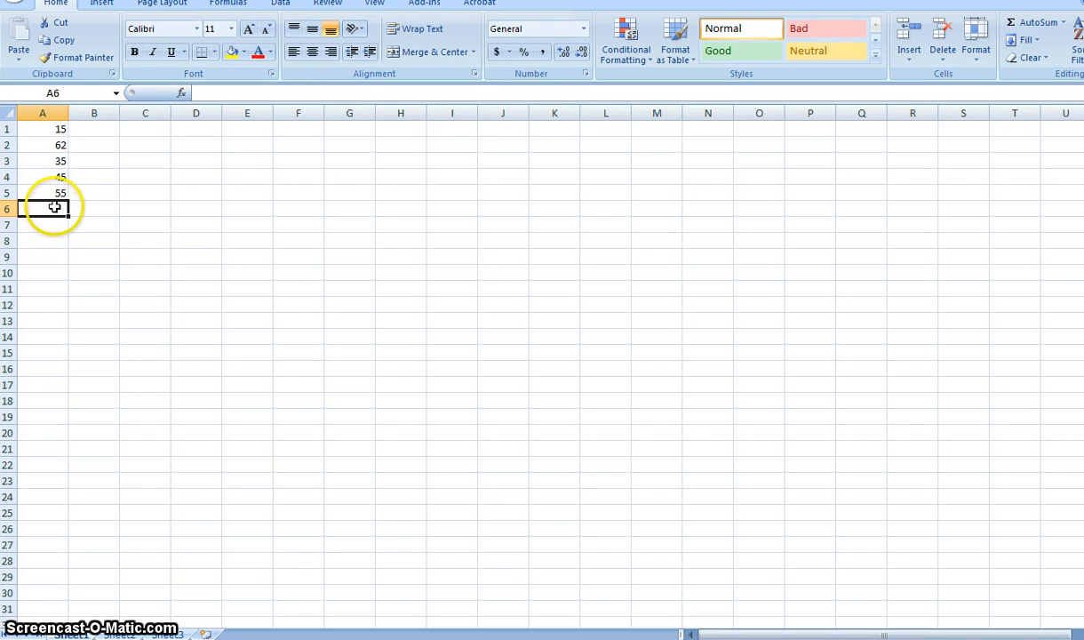
double_click(55, 210)
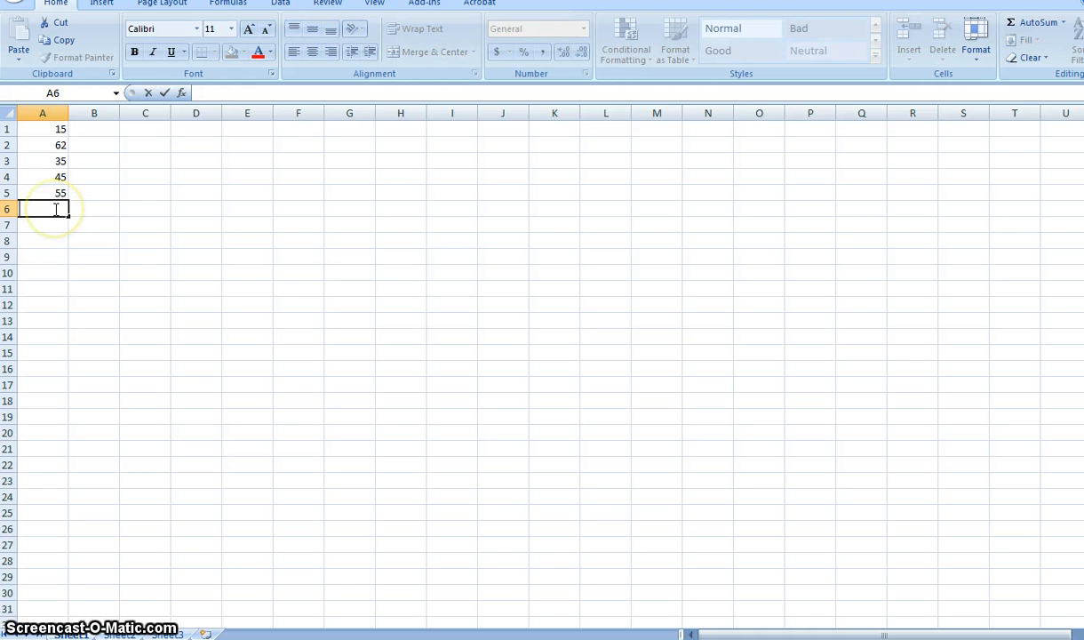
text(=)
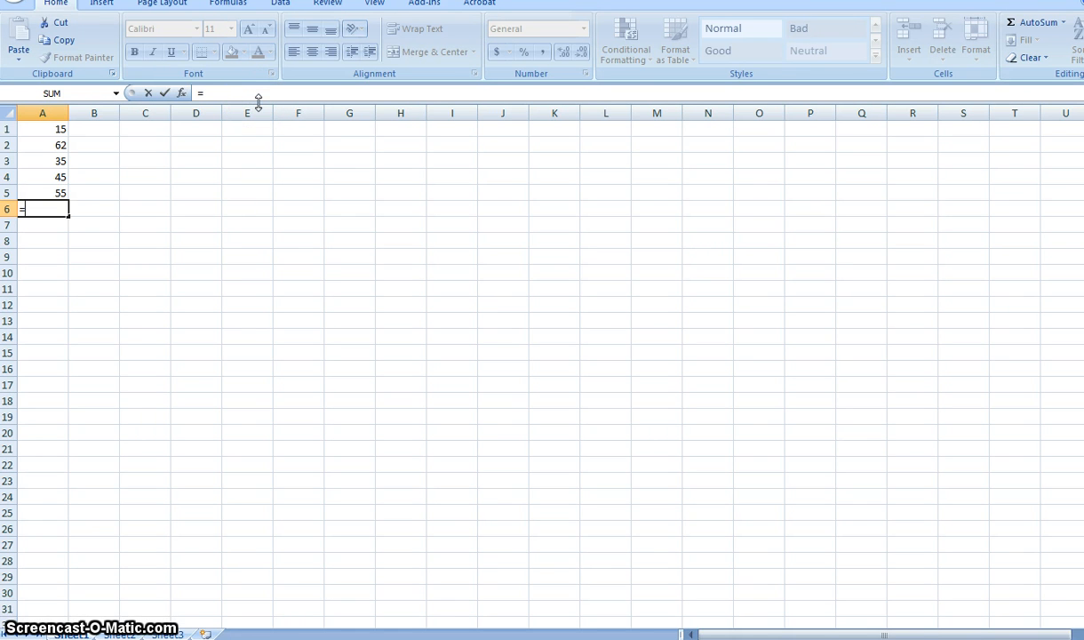
text(average)
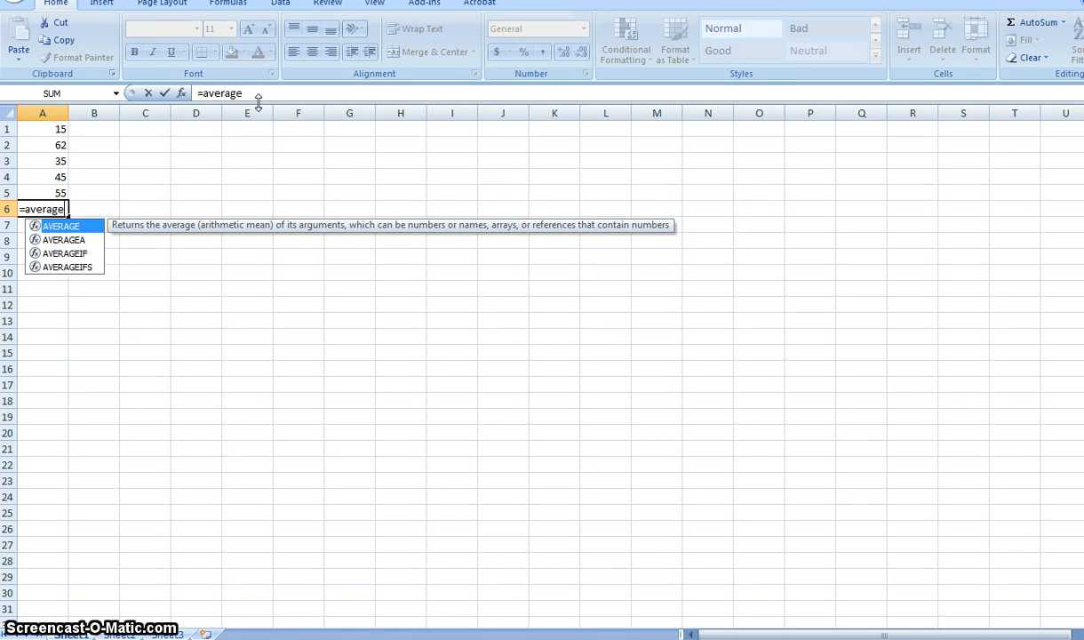
text(()
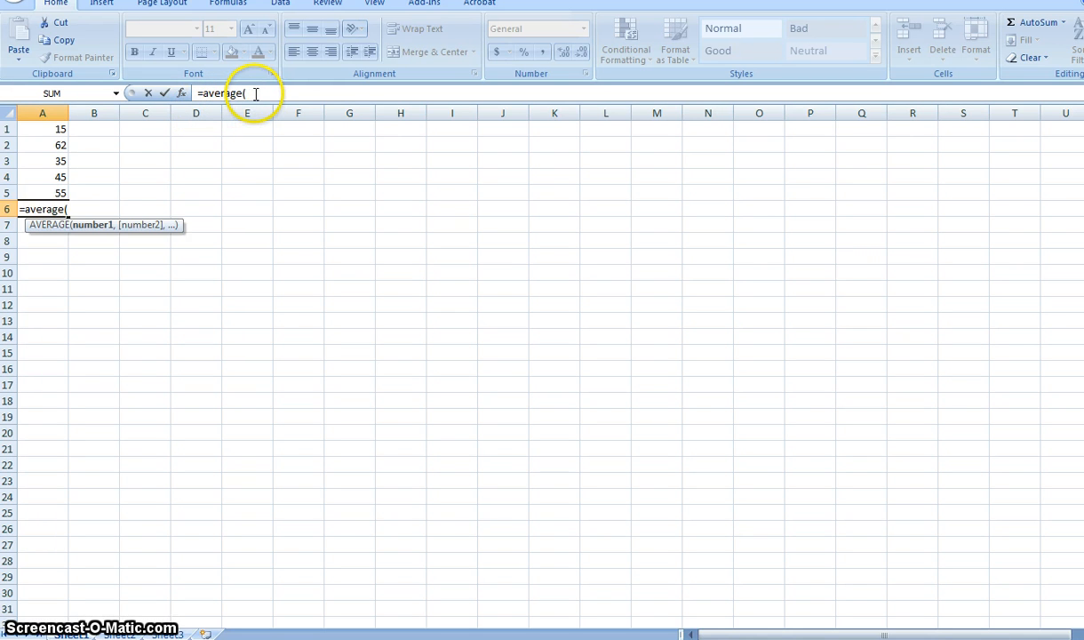
click(56, 131)
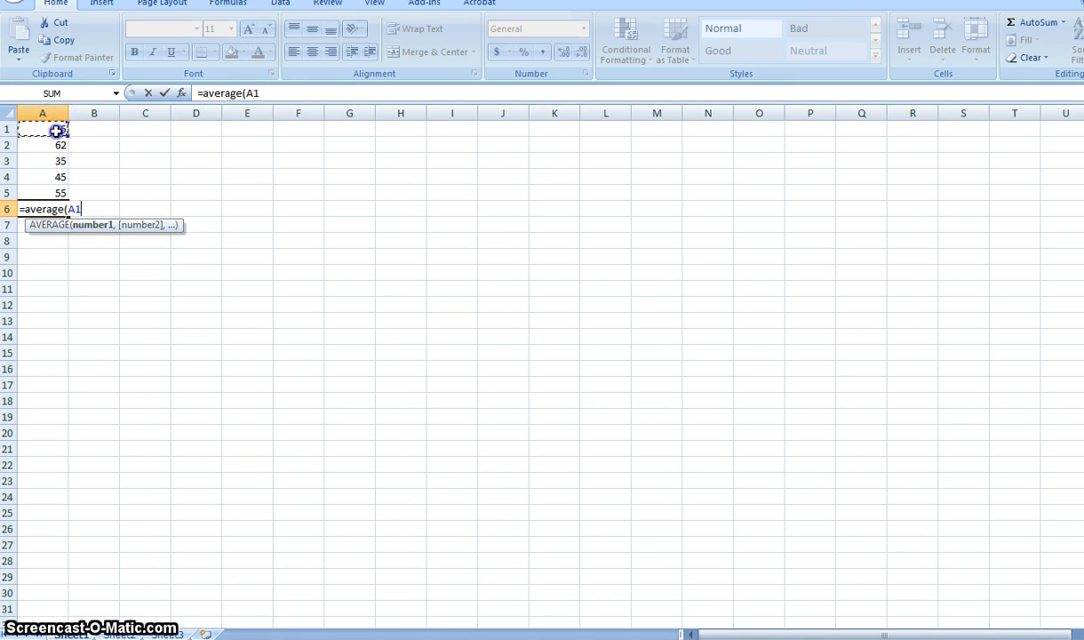
drag(56, 130, 47, 193)
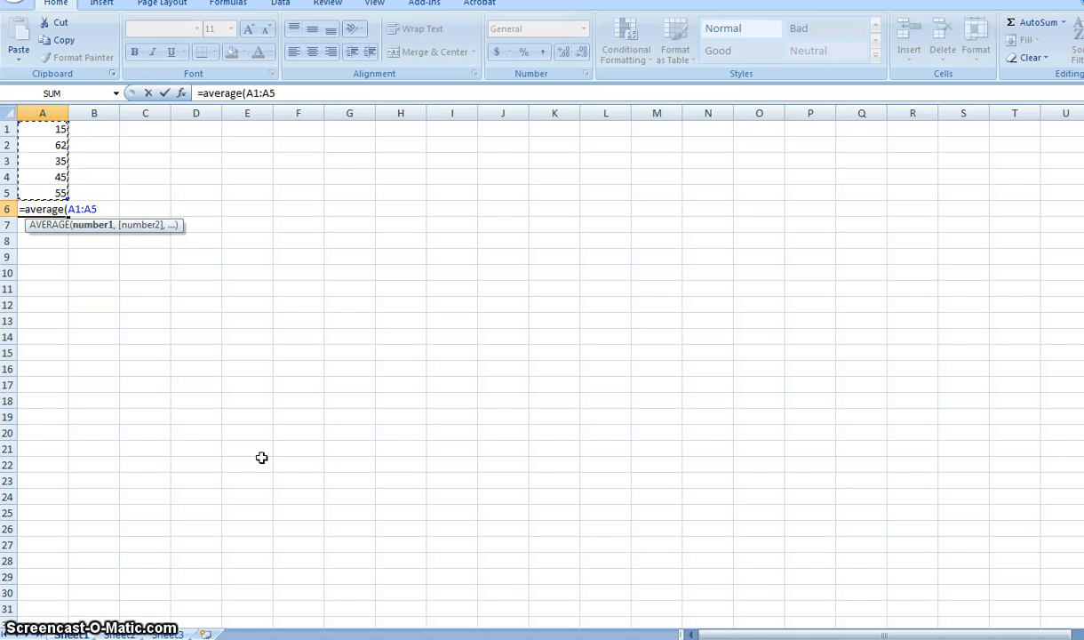
key(Return)
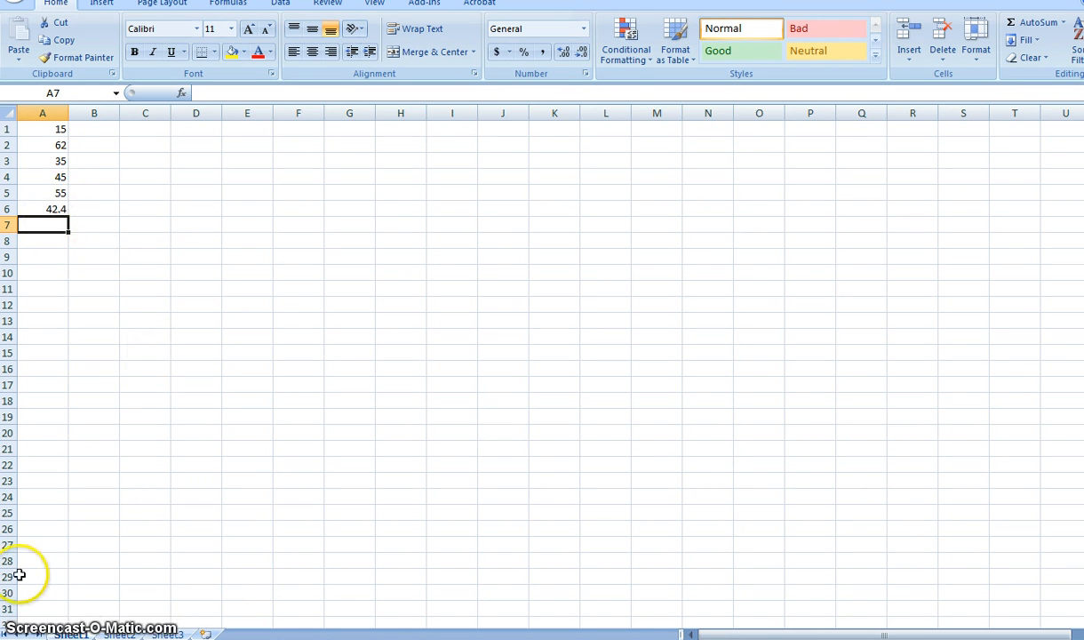
Step: Replace the average formula in A6 with a SUM formula over A1:A5
click(41, 207)
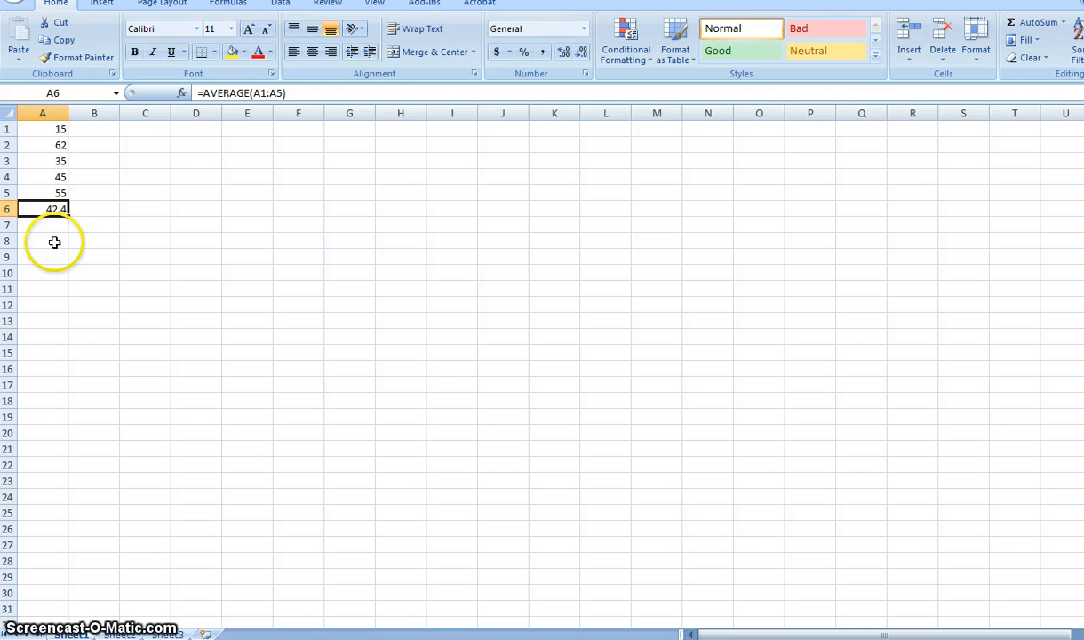
key(F2)
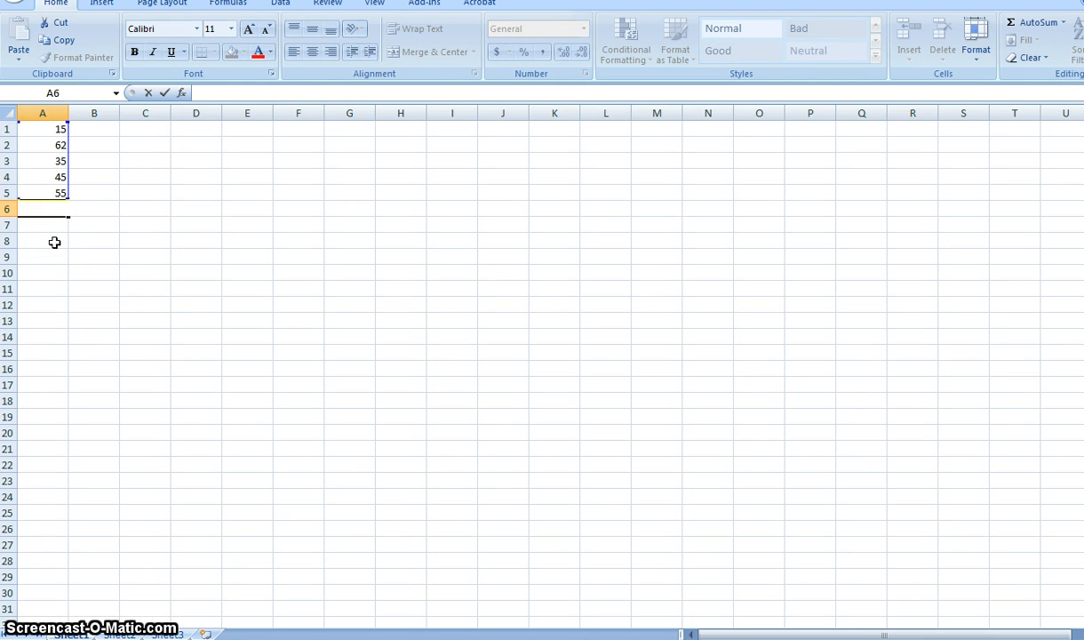
text(=)
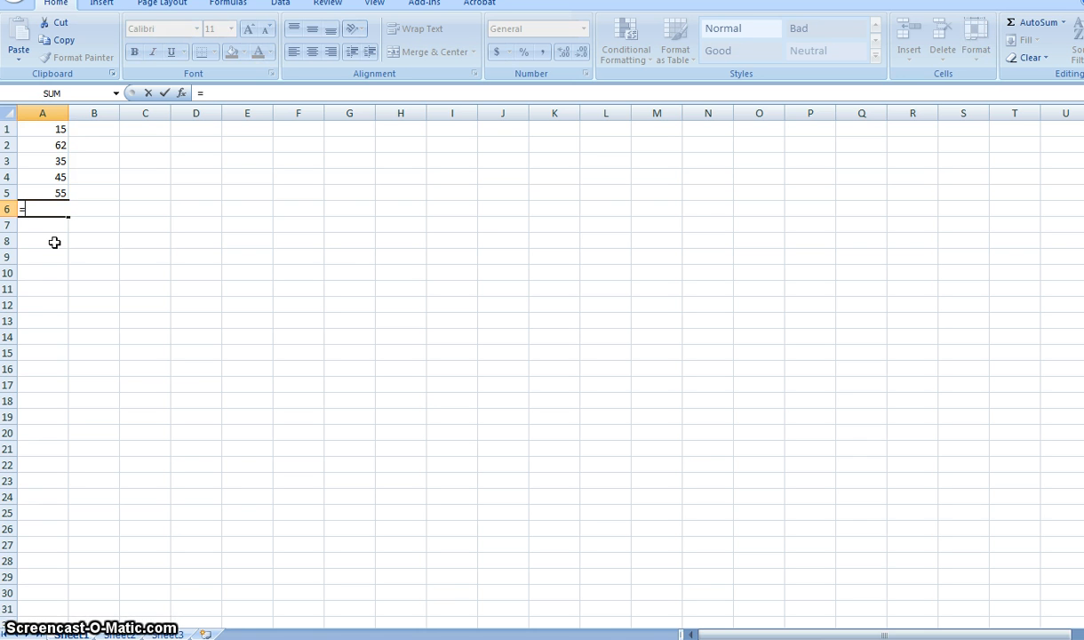
text(sum)
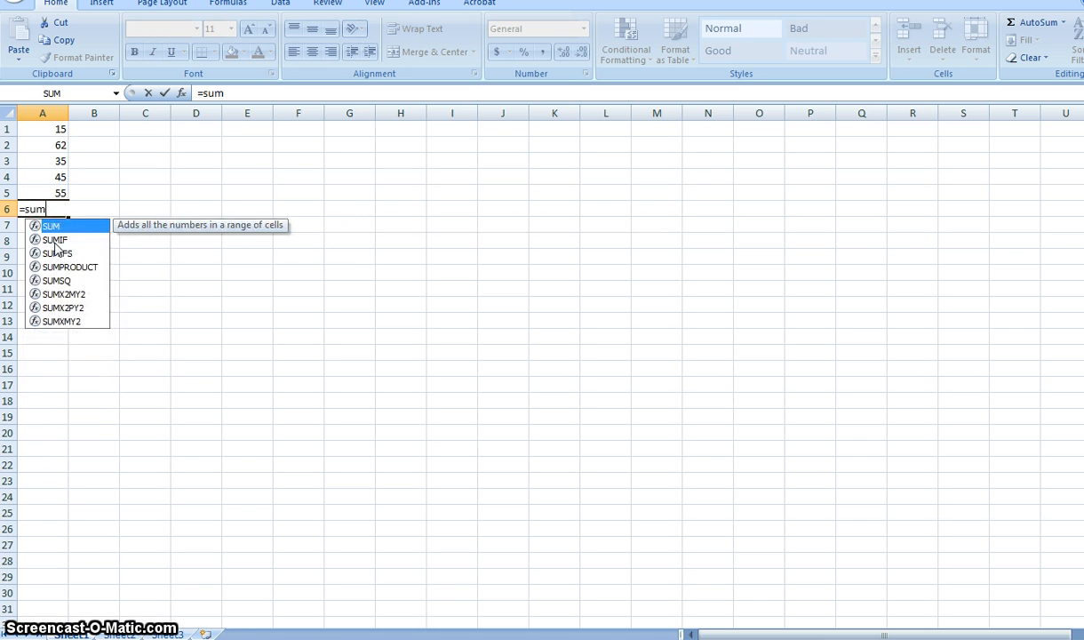
text(()
drag(23, 132, 43, 191)
key(Return)
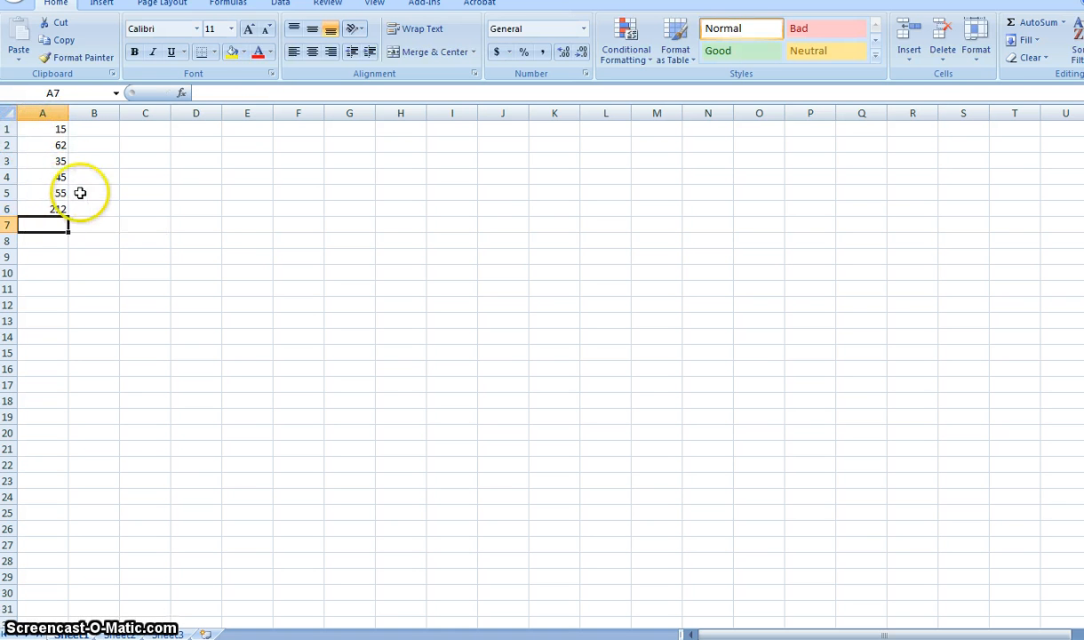
Step: Clear cell A6 and enter the subtraction formula =A5-A4 in A7, checking it against its two source cells
click(55, 208)
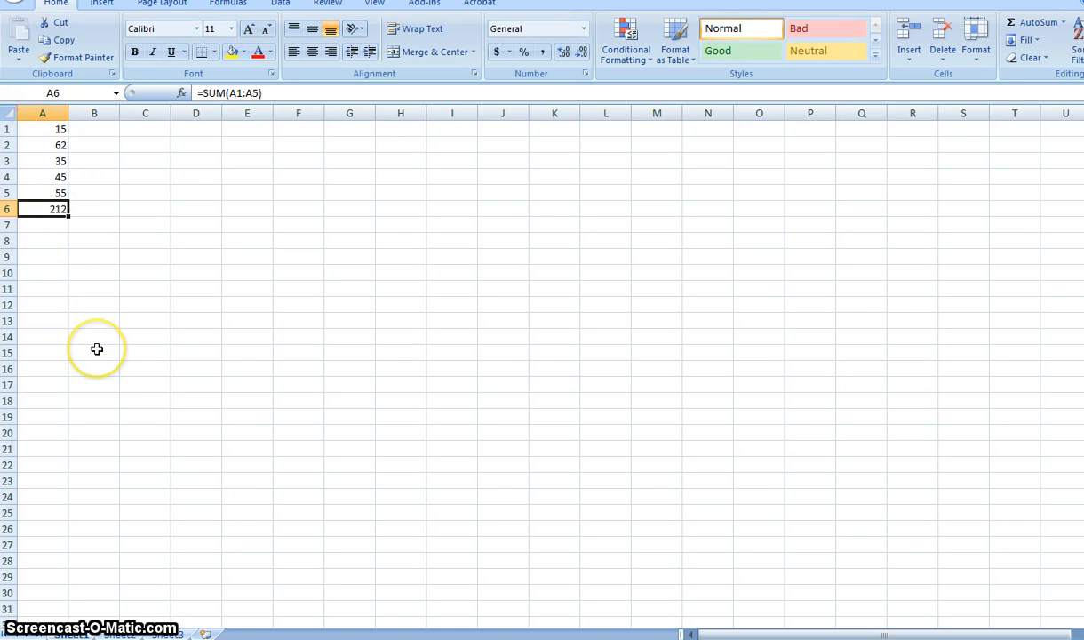
key(BackSpace)
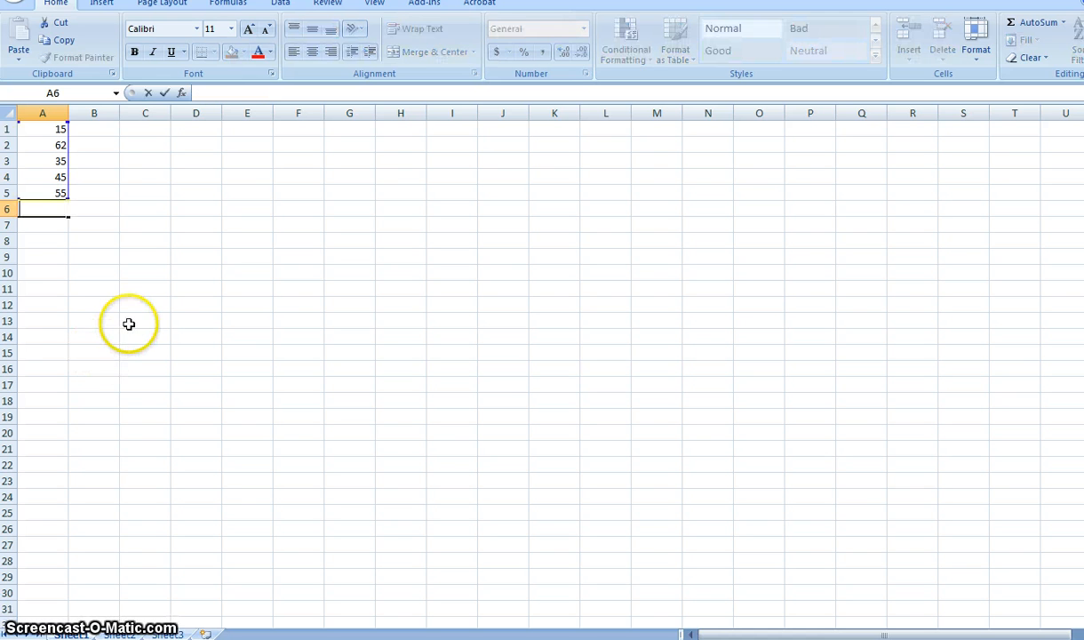
click(49, 225)
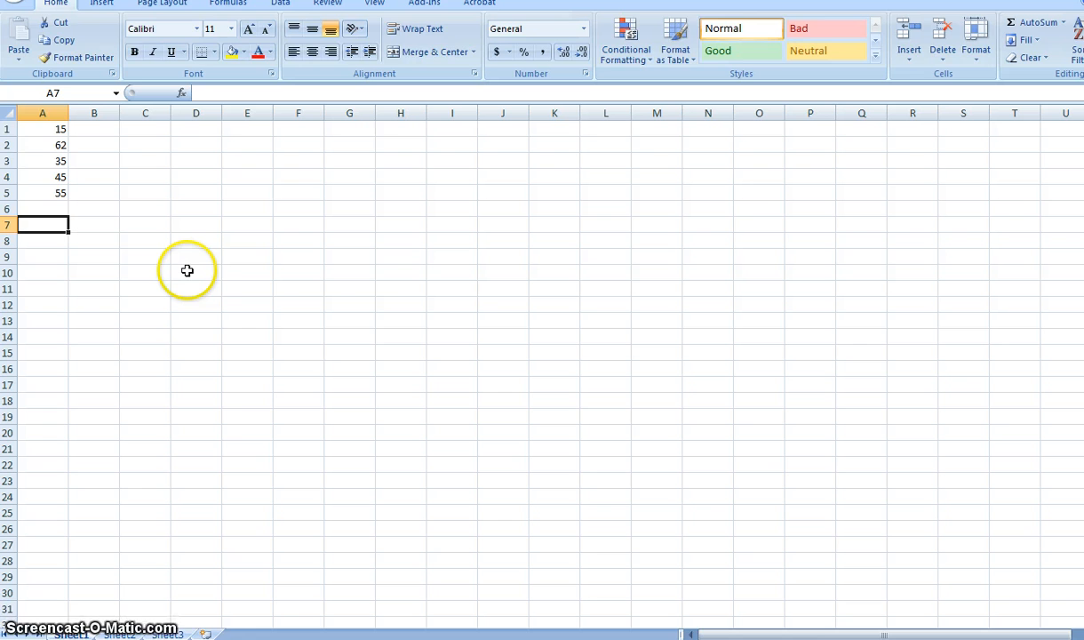
text(=)
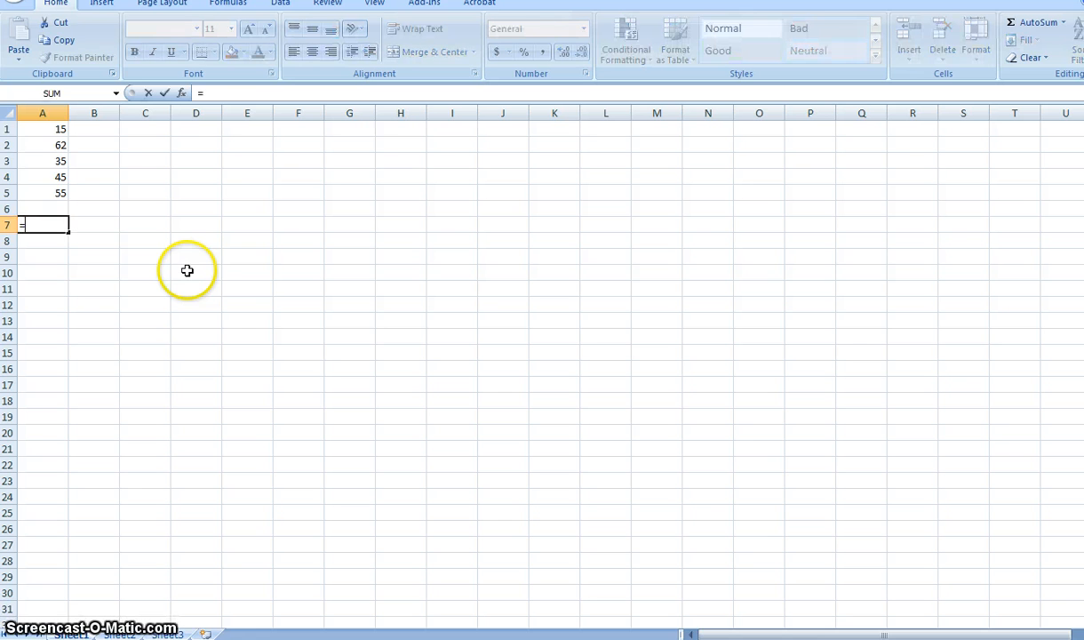
click(57, 192)
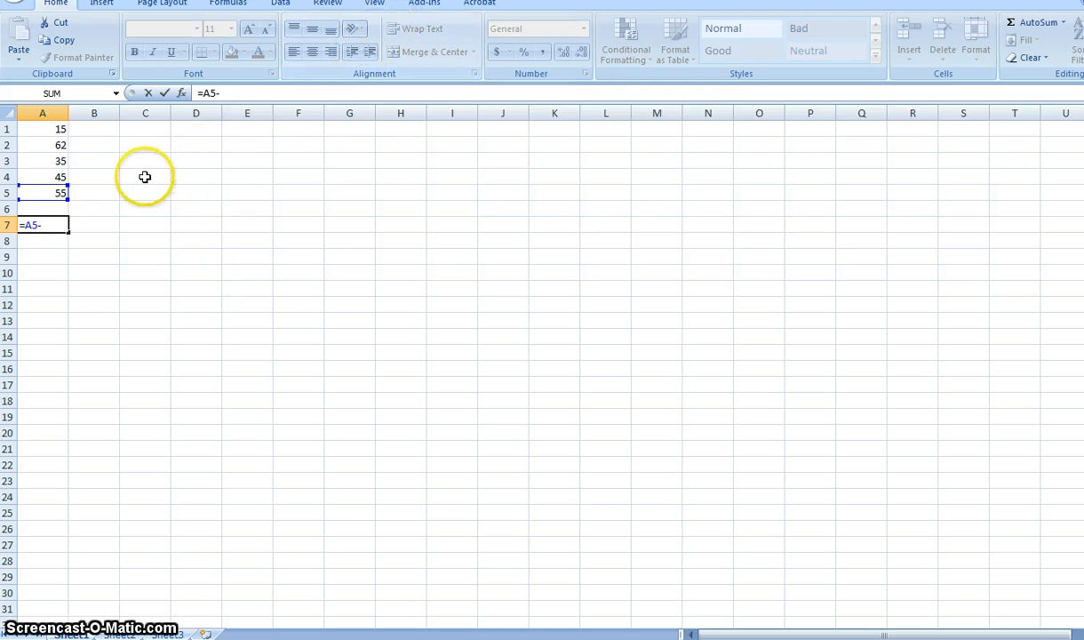
click(61, 177)
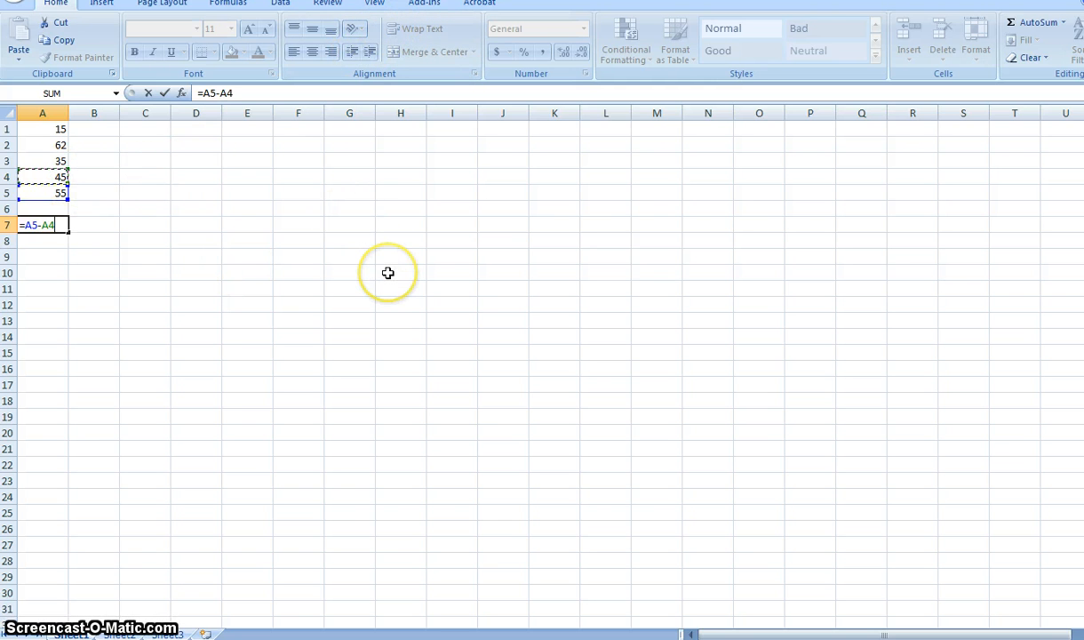
key(Return)
click(39, 227)
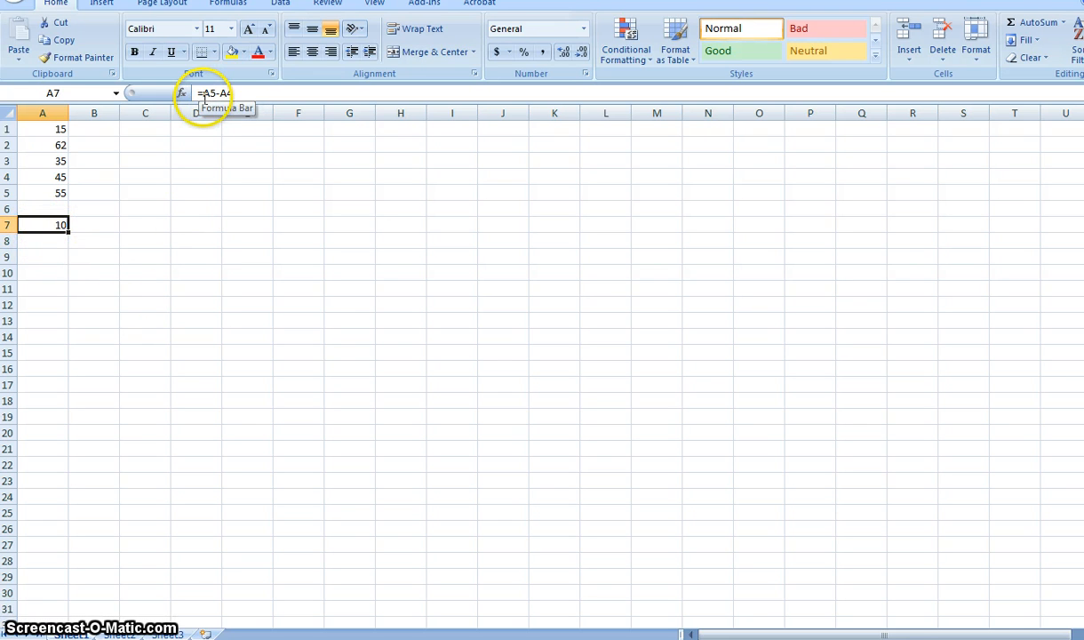
click(47, 193)
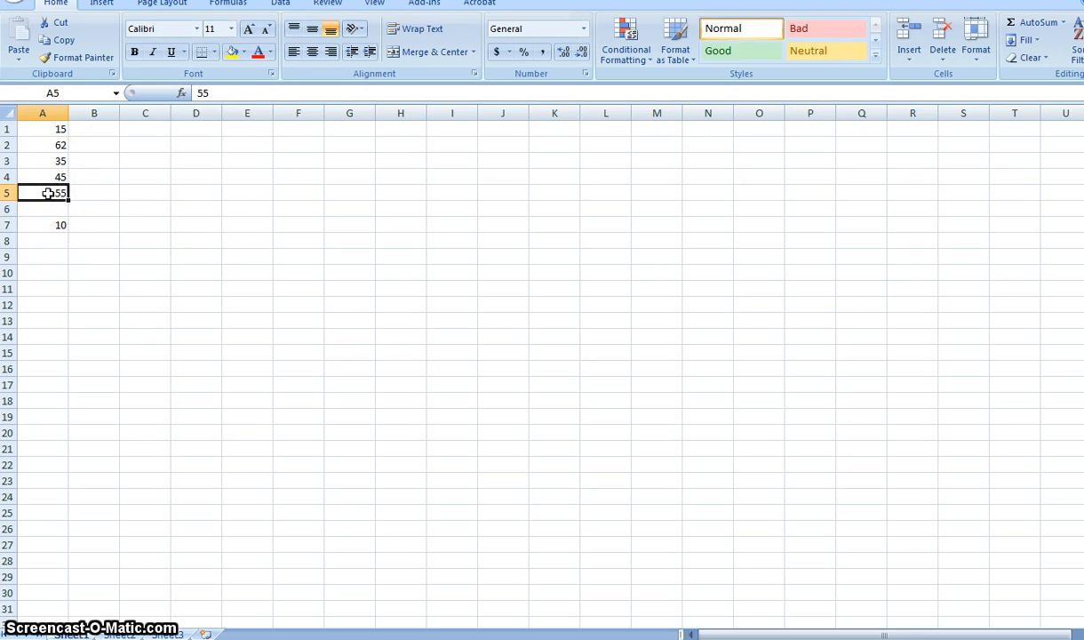
click(49, 176)
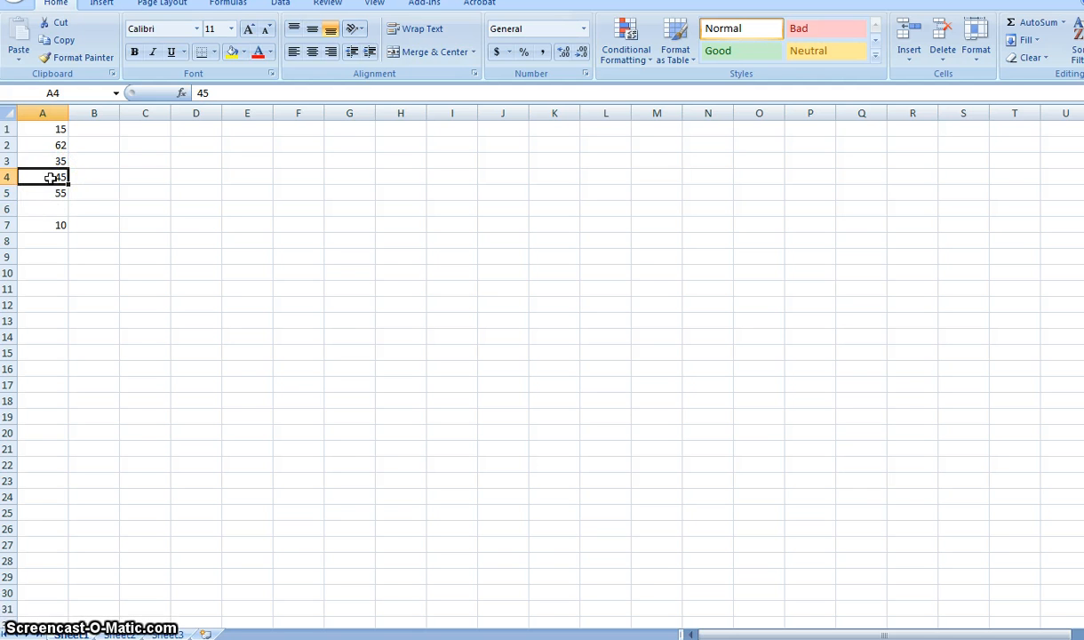
Step: Replace the subtraction in A7 with the multiplication formula =A5*A4
click(52, 224)
key(BackSpace)
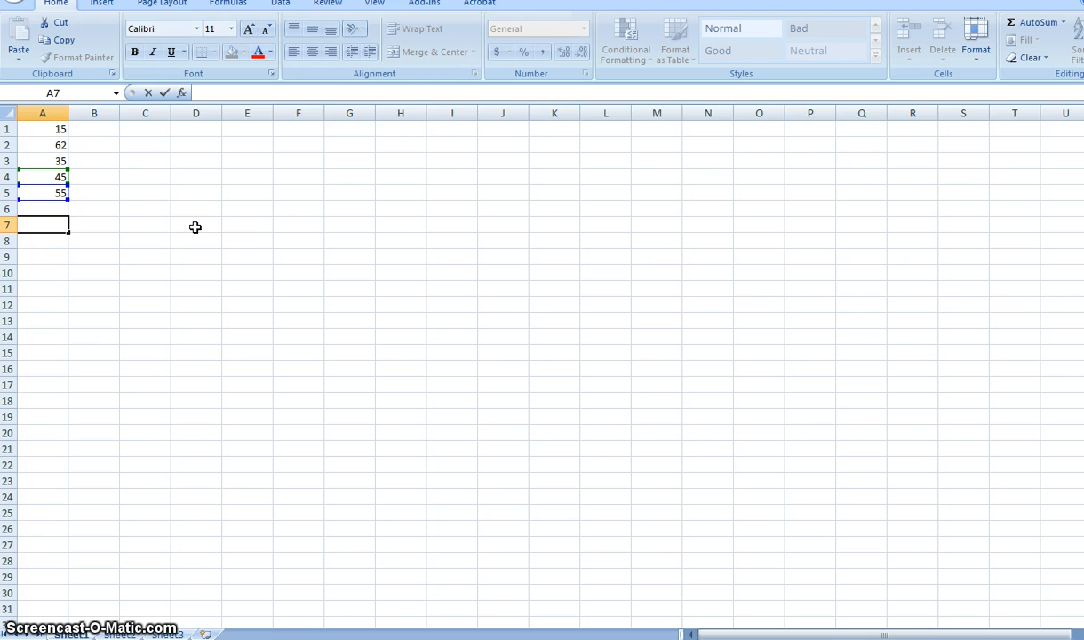
text(=)
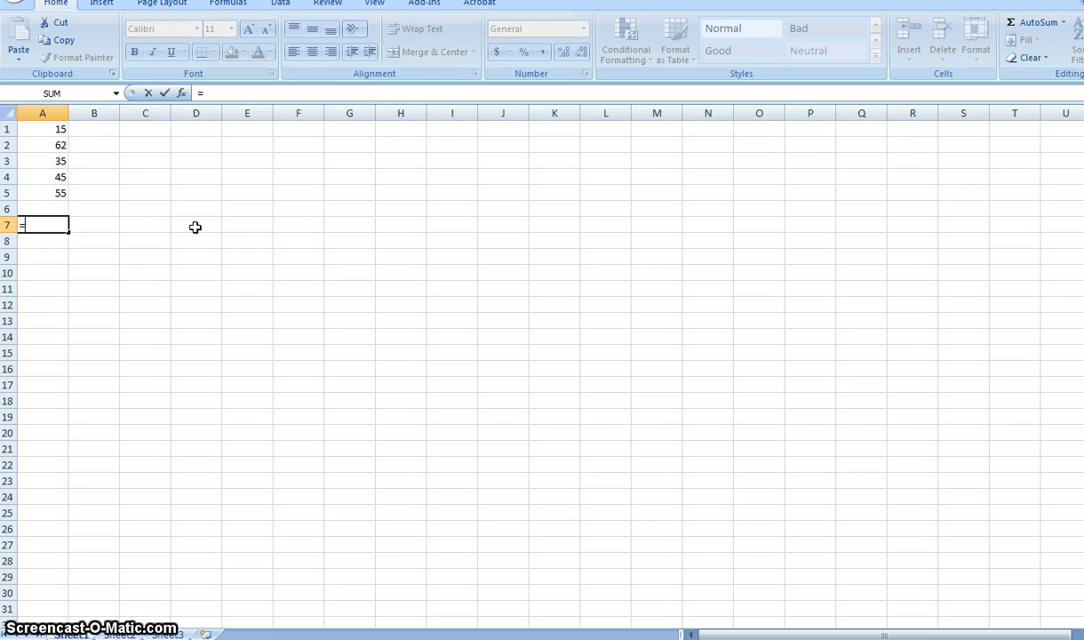
click(55, 193)
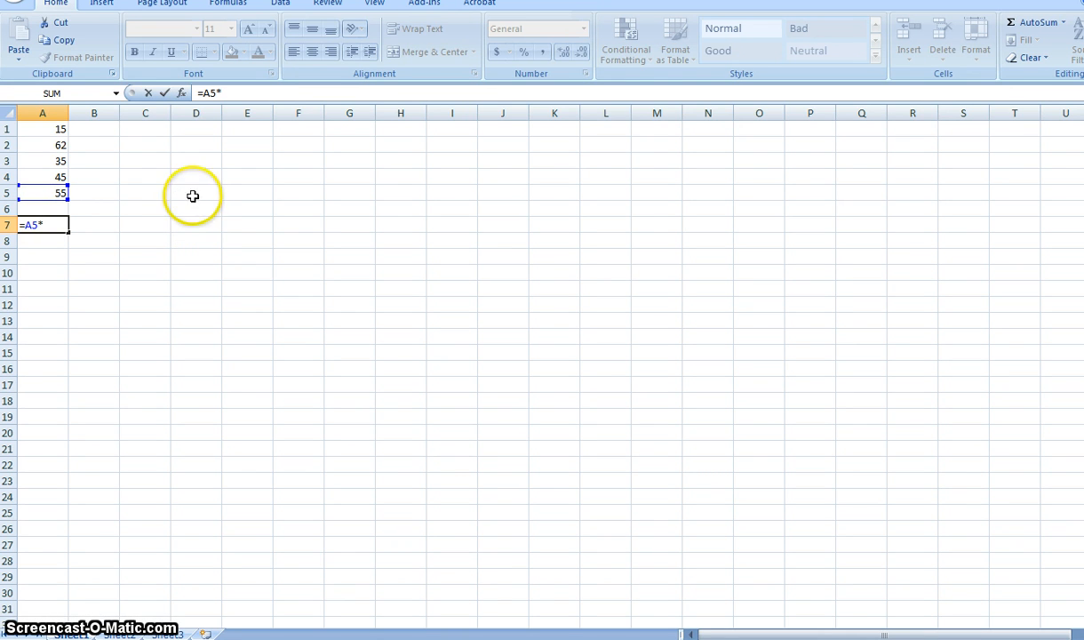
click(53, 176)
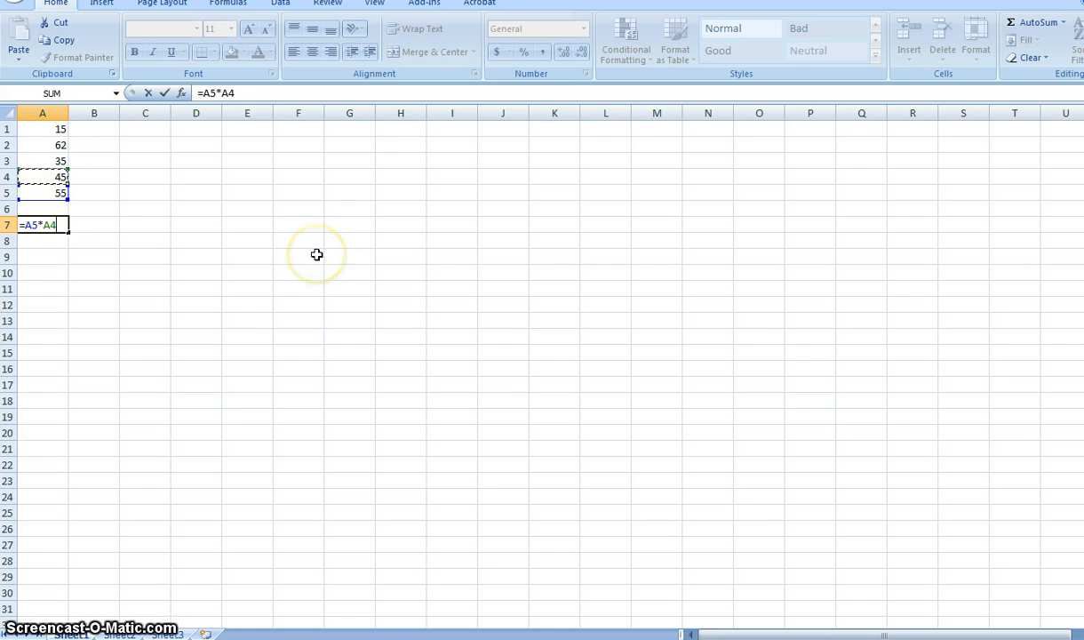
key(Return)
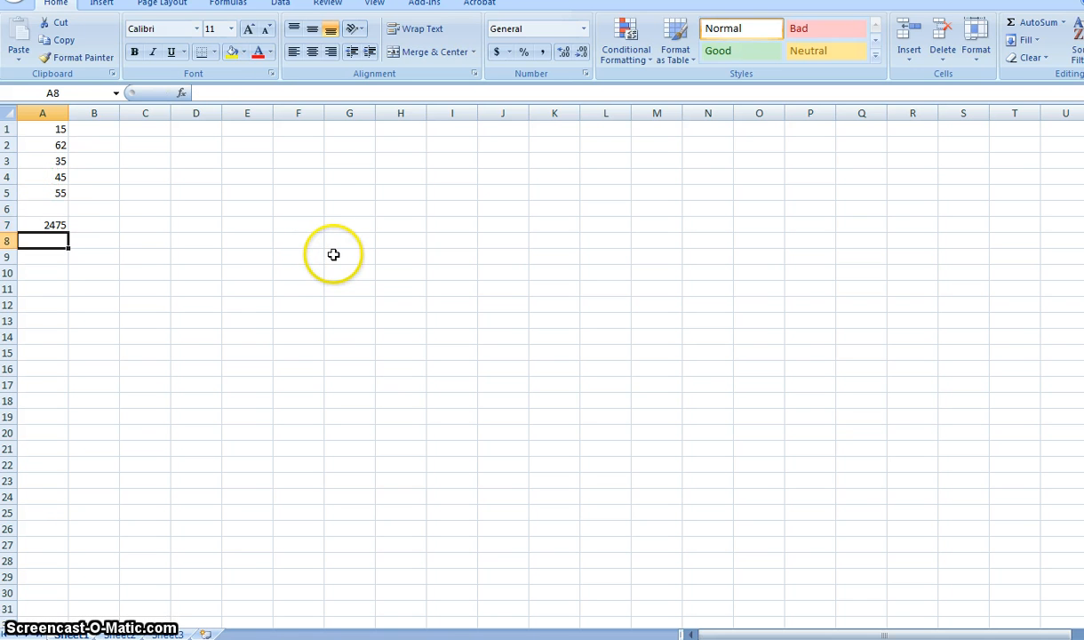
Step: Replace the multiplication formula in A7 with the division formula =A5/A4
click(52, 224)
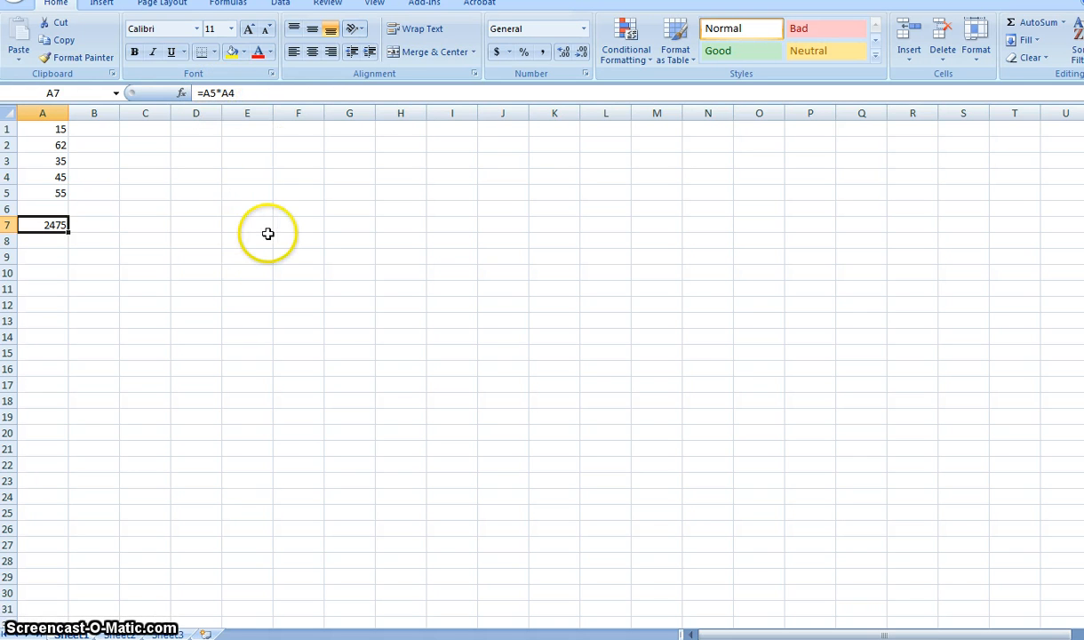
key(BackSpace)
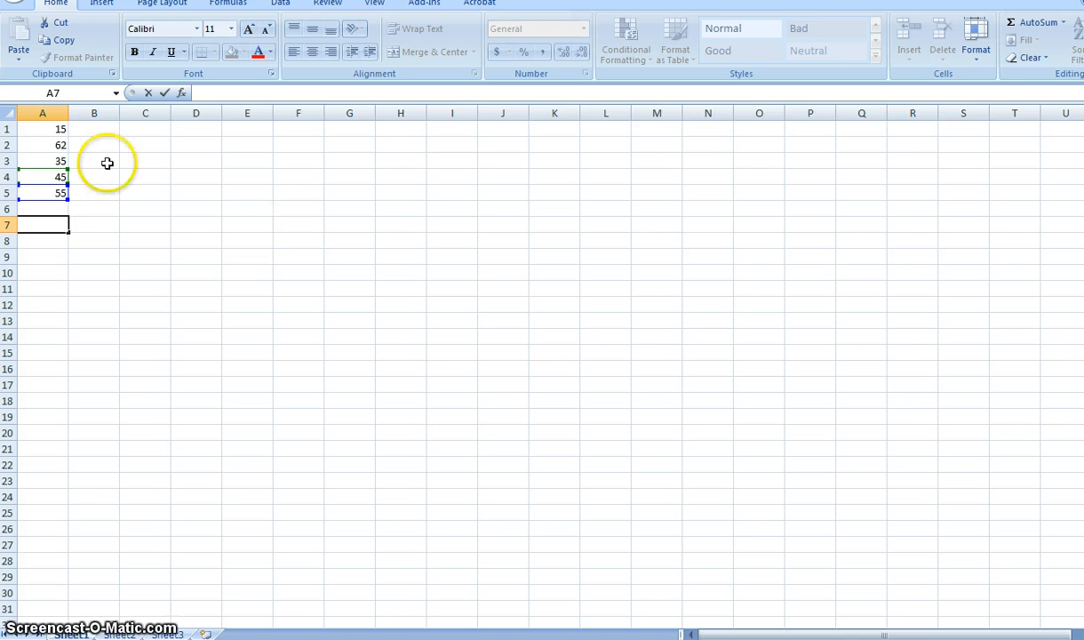
click(71, 231)
click(40, 226)
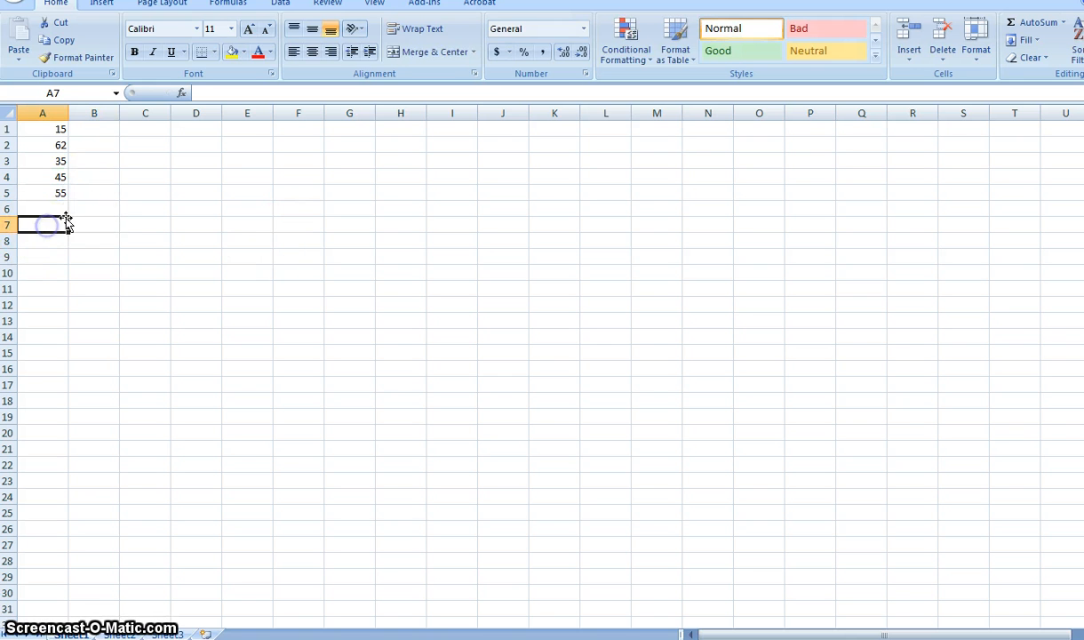
text(=)
click(62, 191)
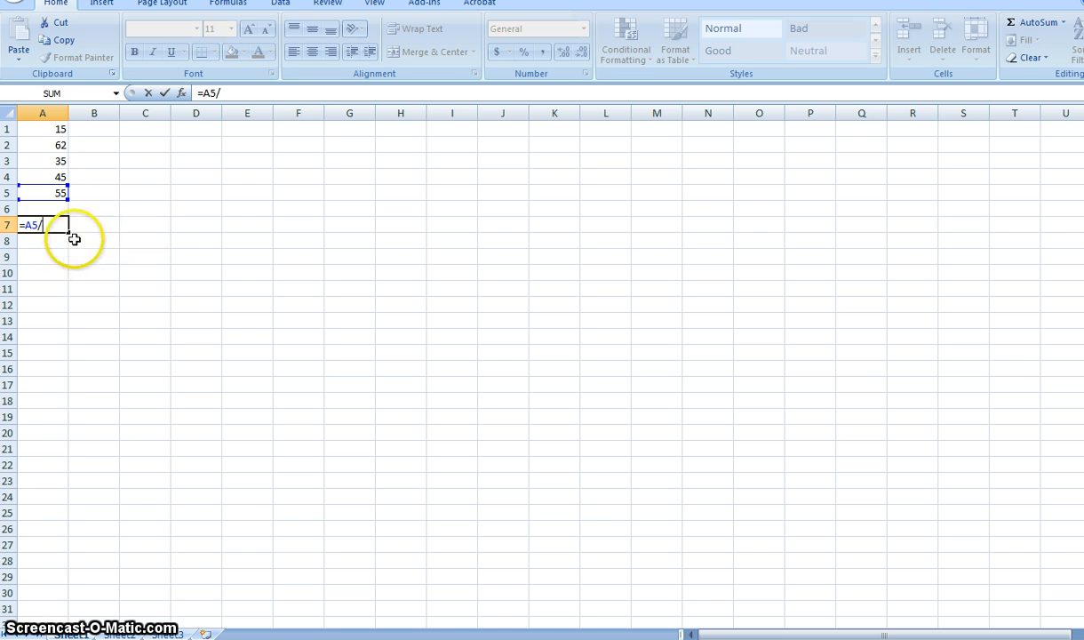
click(53, 176)
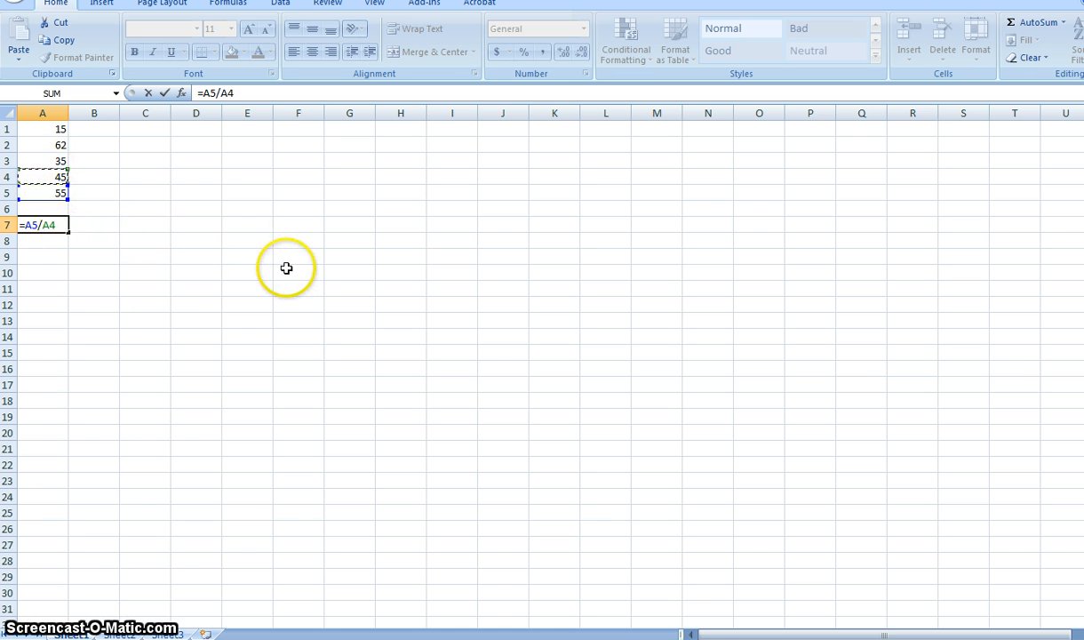
key(Return)
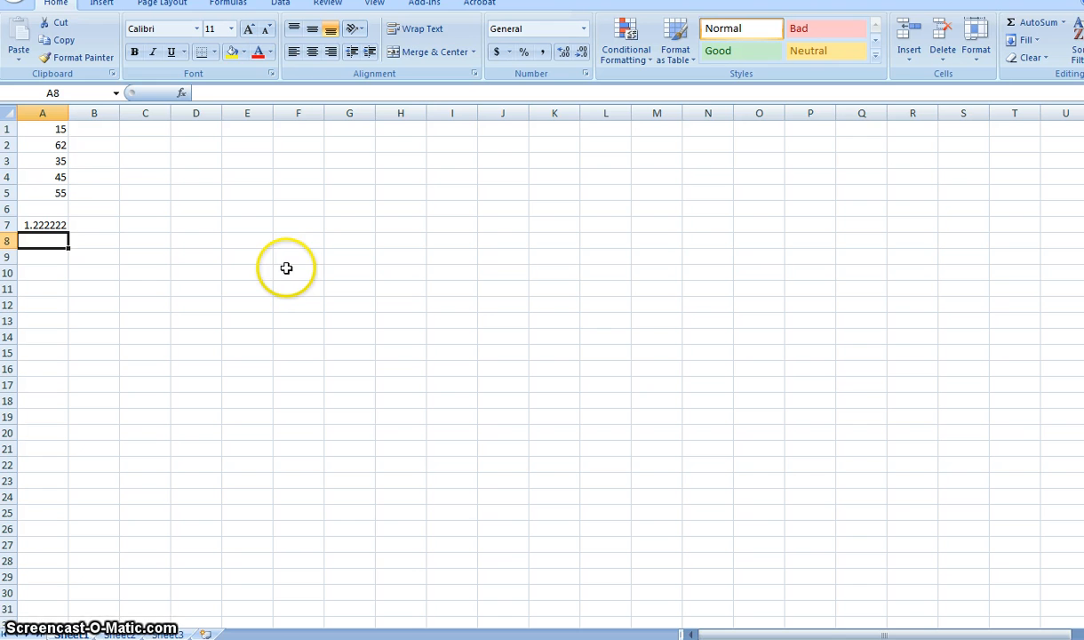
click(46, 224)
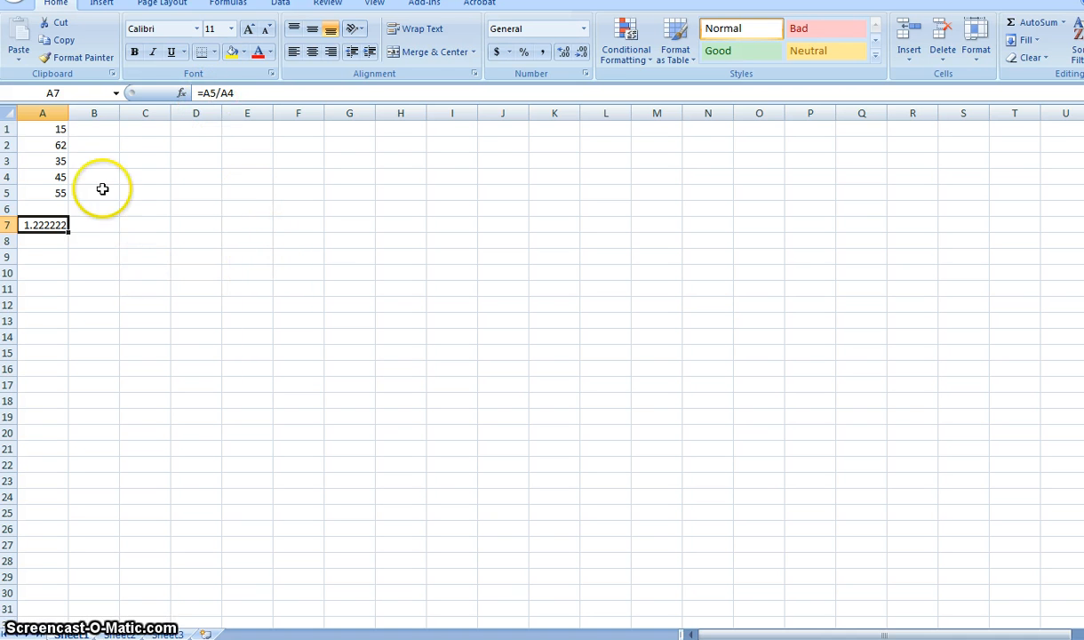
Step: Enter the sample texts skjdflkjsd;flkjs;dkfj in B2, dfrgdfgdfg in B4, dfgdxfg in B5 and kjhsdflhj in B6
click(95, 144)
text(skjdflkjsd;flkjs;dkfj)
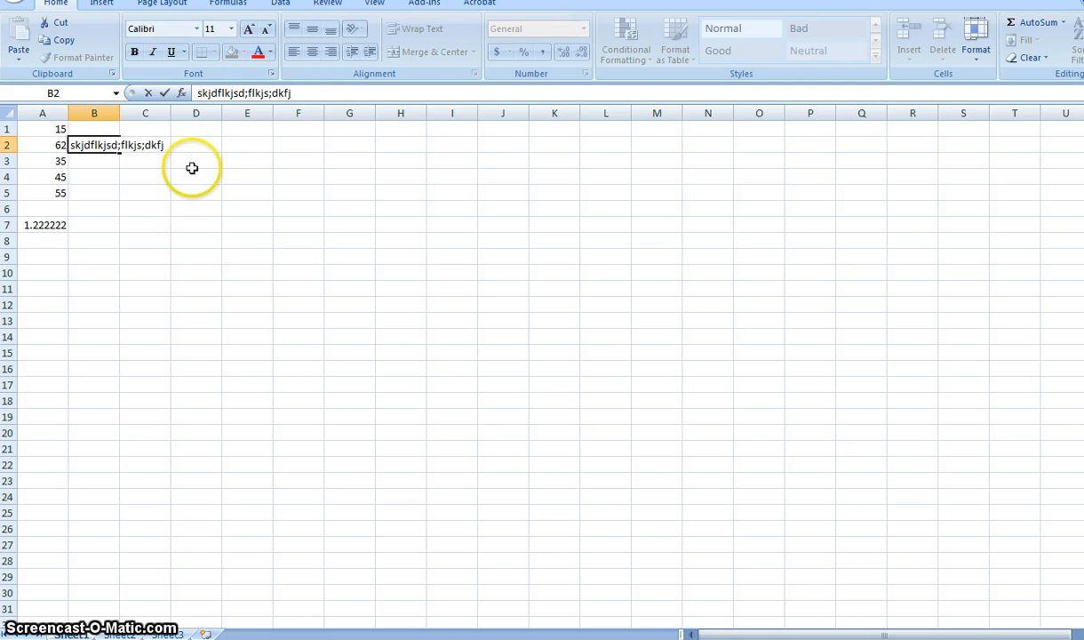
click(151, 190)
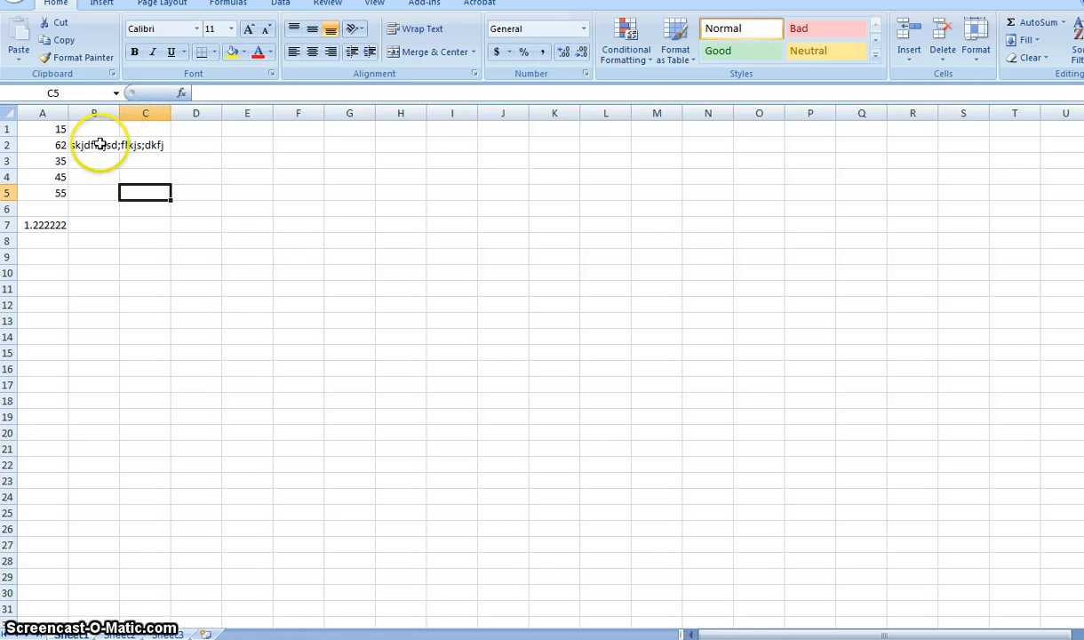
click(99, 176)
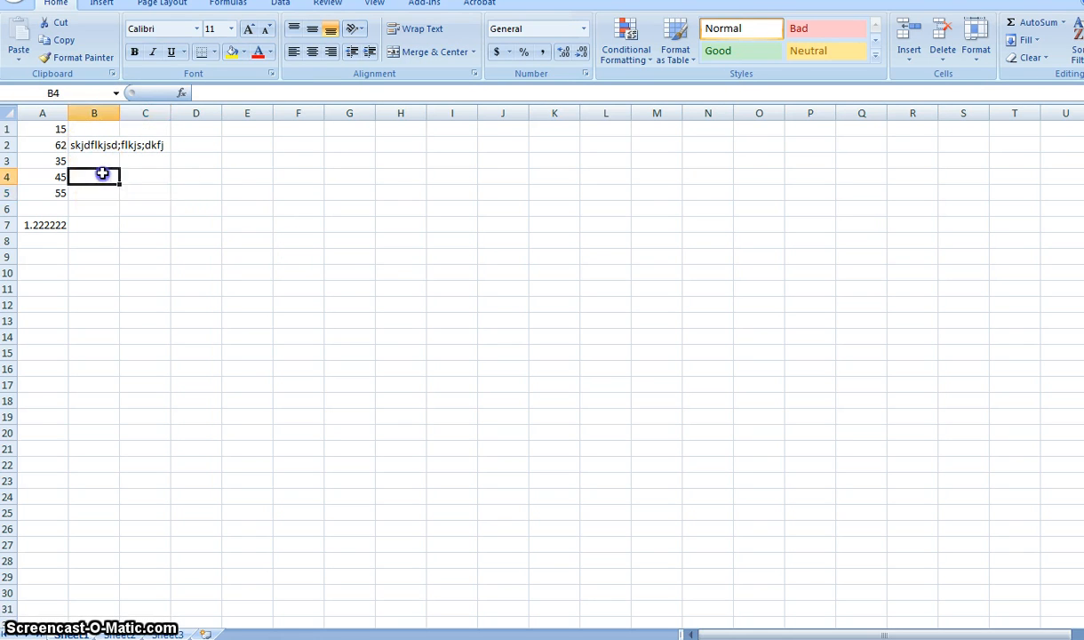
text(dfrgdfgdfg)
key(Return)
text(dfgdxfg)
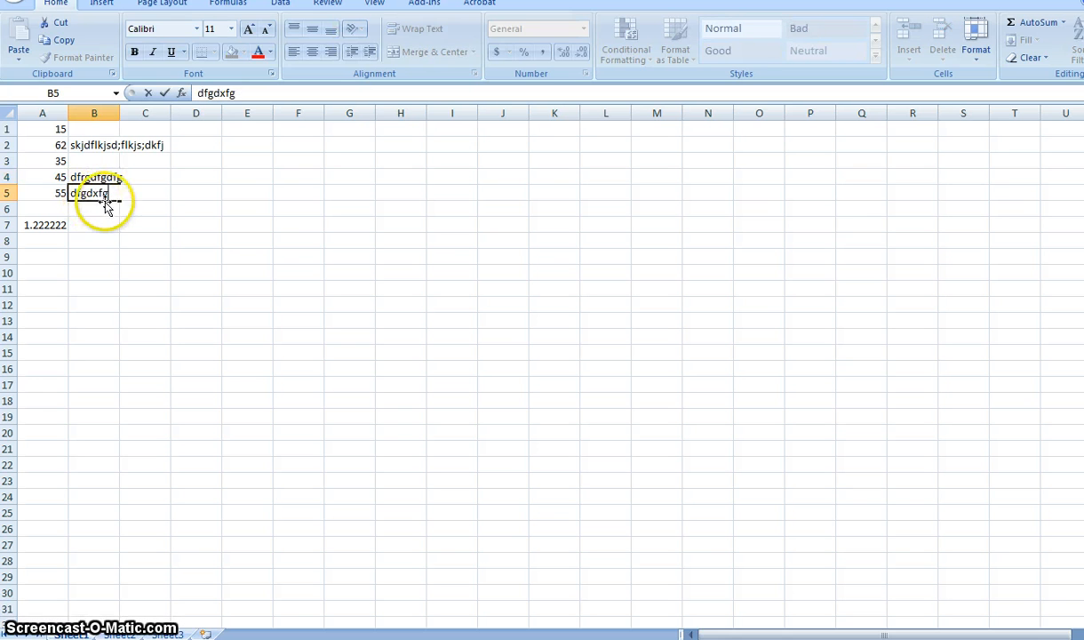
key(Return)
text(kjhsdflhj)
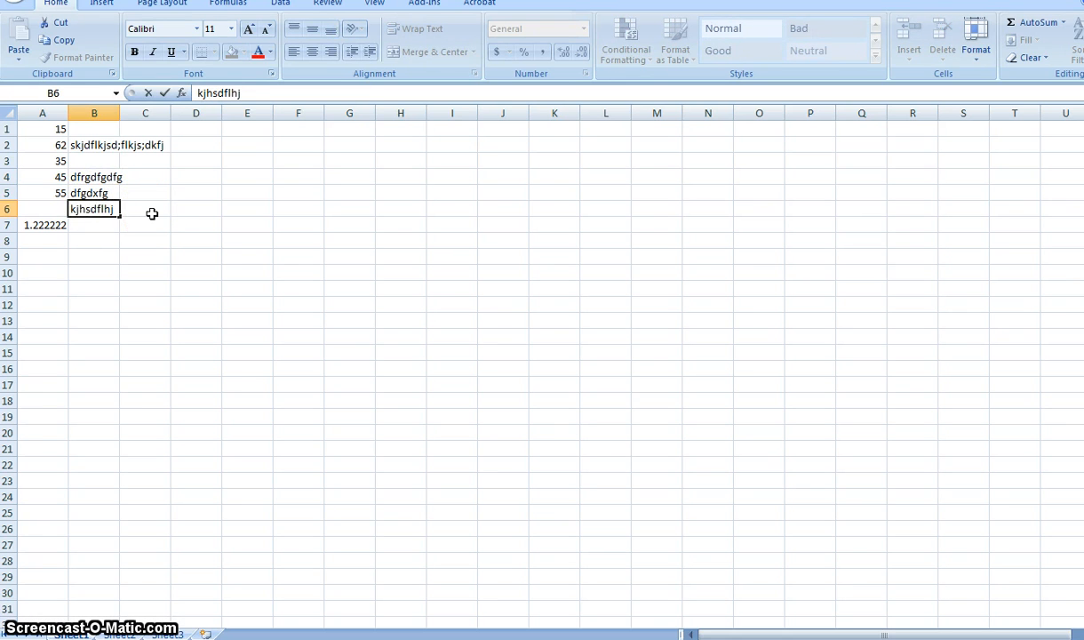
key(Return)
key(Right)
key(Right)
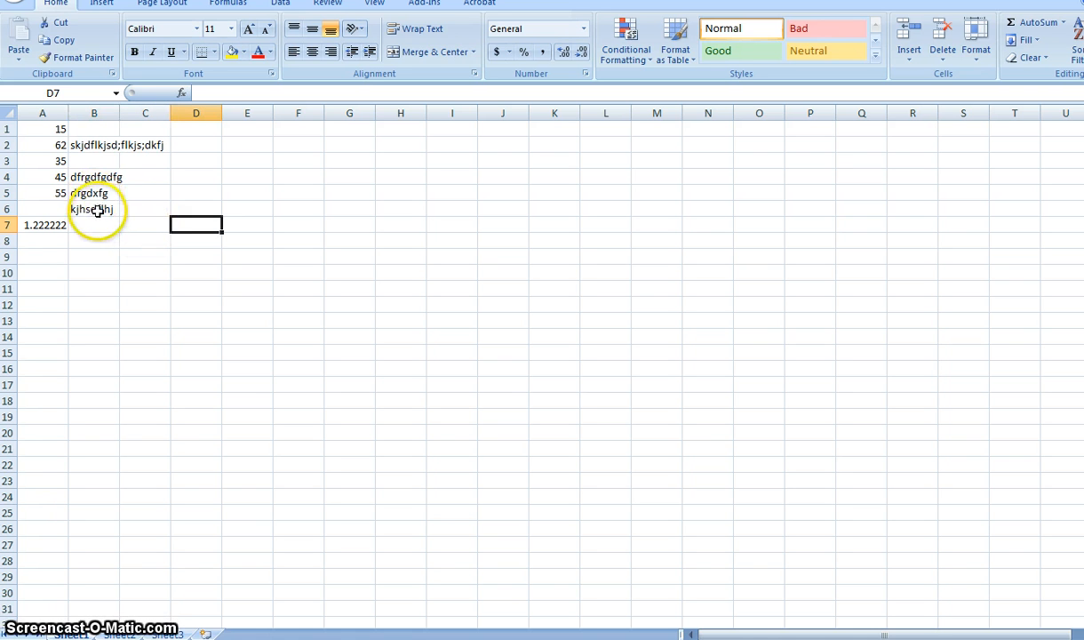
Step: Autofit the width of column B so that the long text in B2 fits inside its cell
click(104, 145)
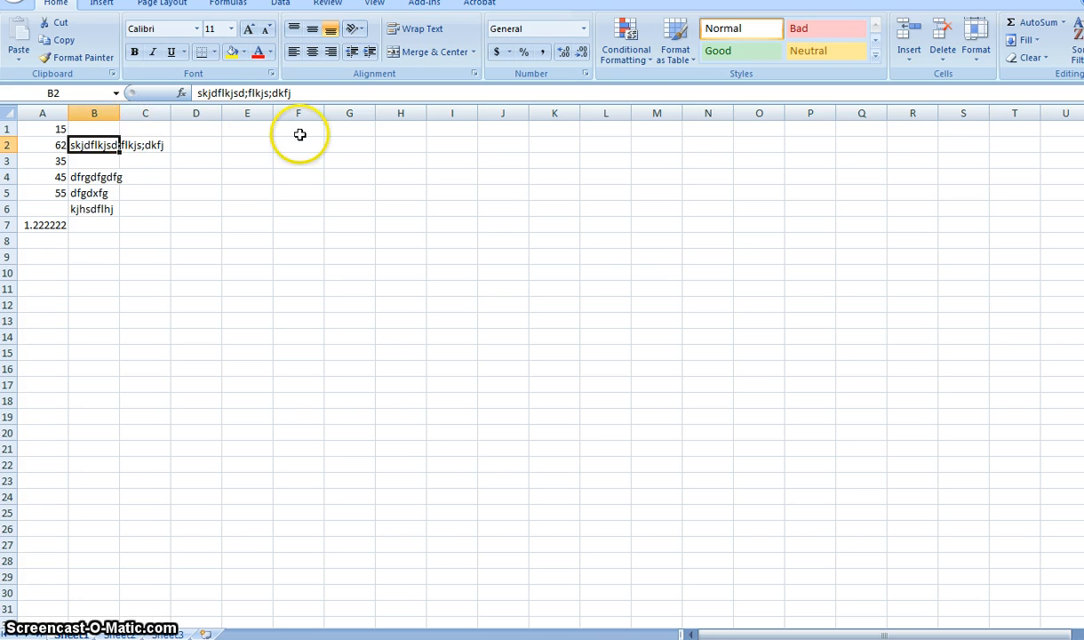
double_click(120, 114)
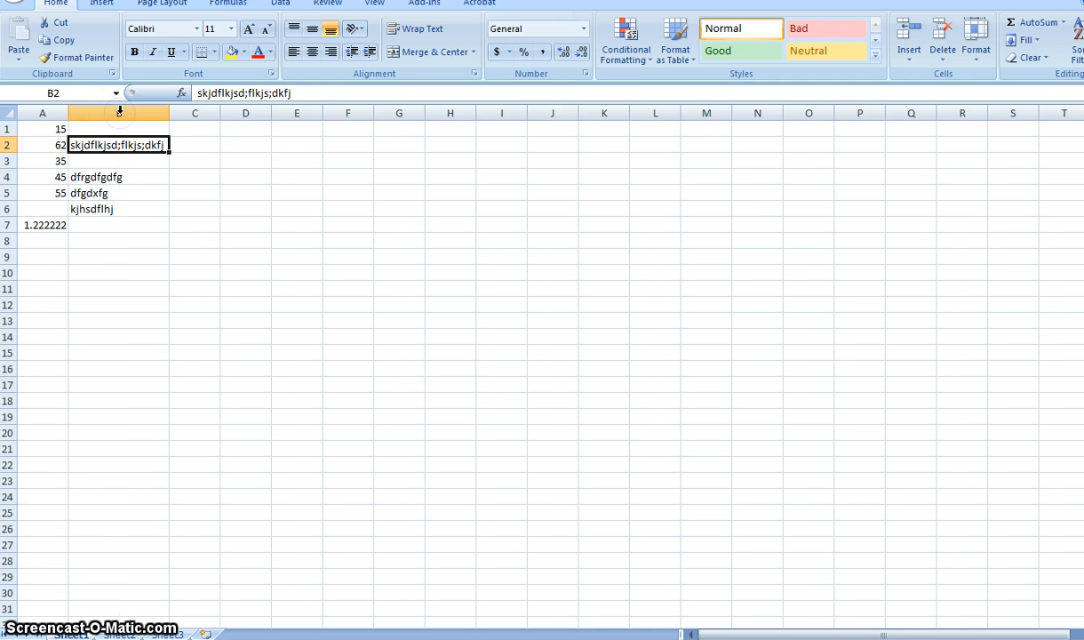
click(143, 225)
click(148, 113)
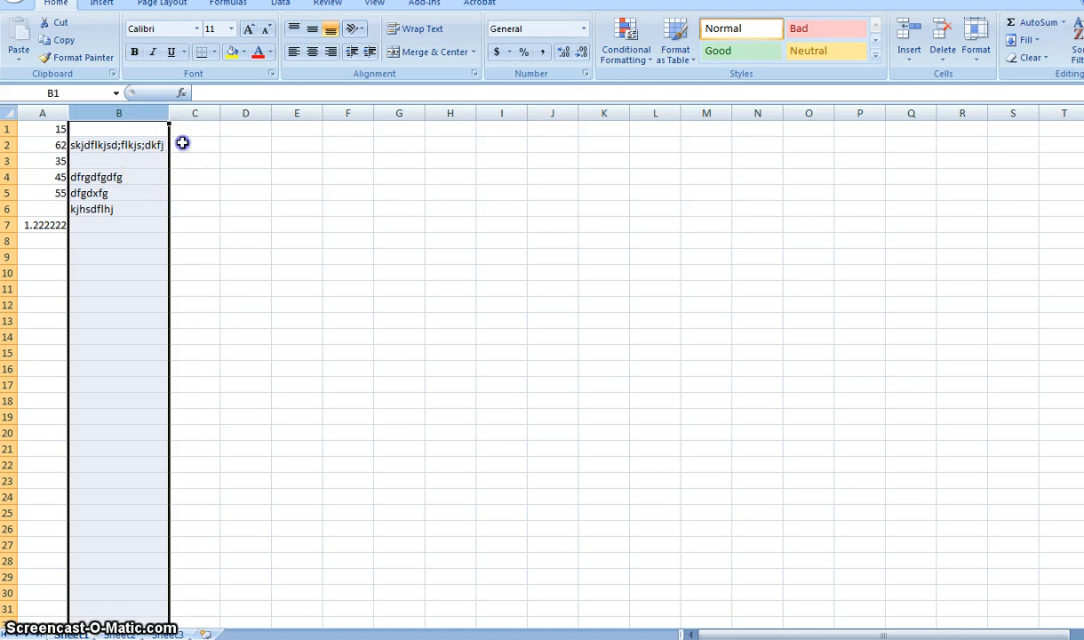
click(184, 145)
Step: Enter sdfgsdfgdsfgfdg in C1, dfgdfgdfgdfgcvbcvb in C4 and cvbcvb in C7, and autofit column C to its contents
click(195, 110)
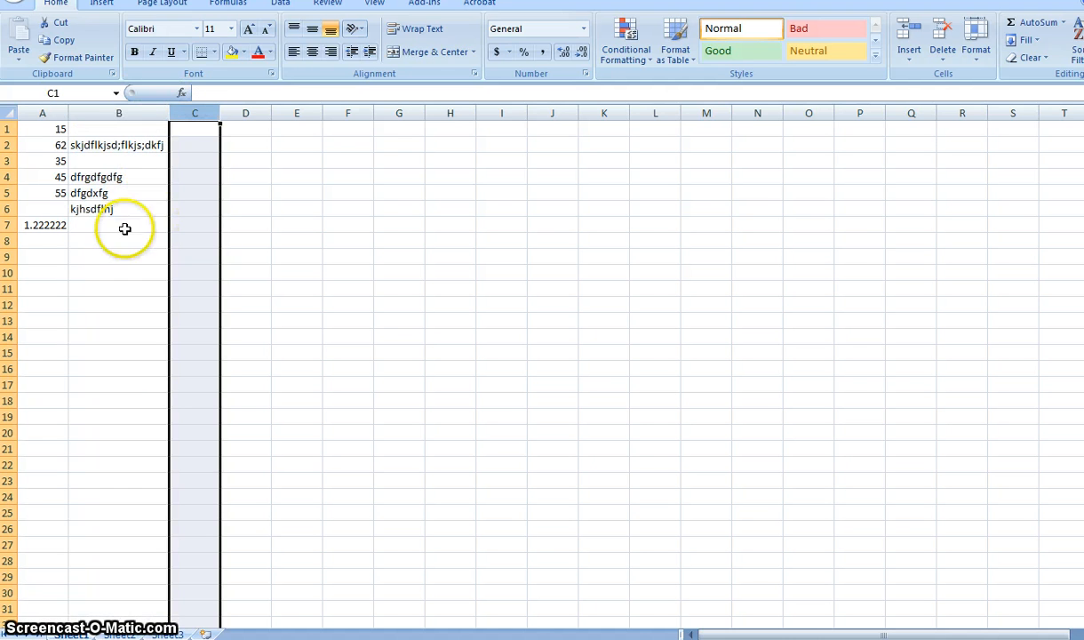
text(sdfgsdfgdsfgfdg)
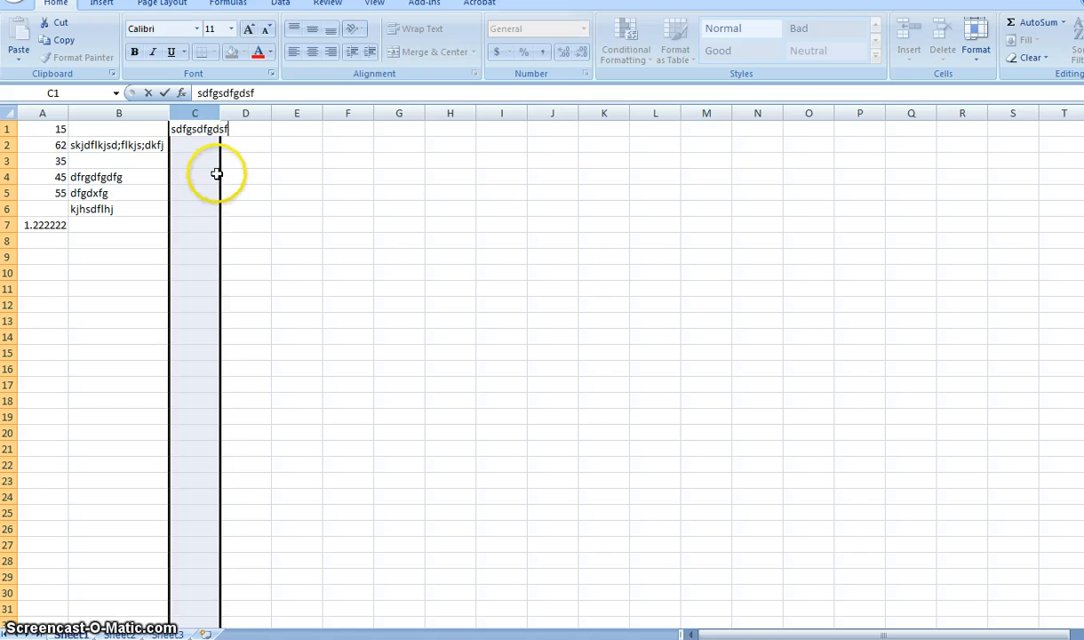
click(214, 177)
text(dfgdfgdfgdfgcvbcvb)
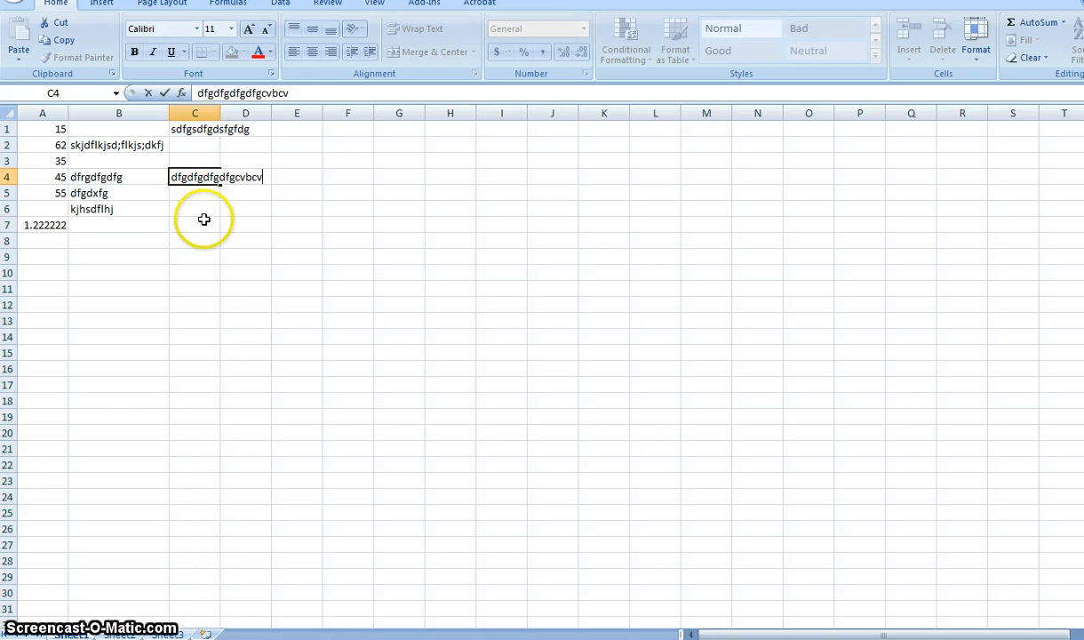
click(194, 225)
text(cvbcvb)
click(239, 147)
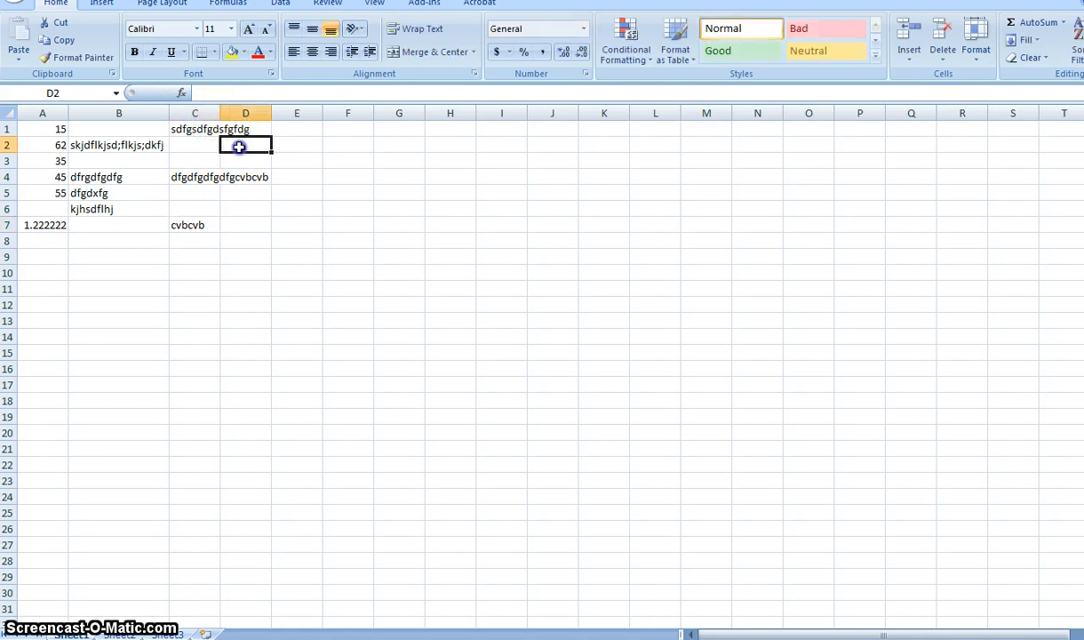
click(220, 114)
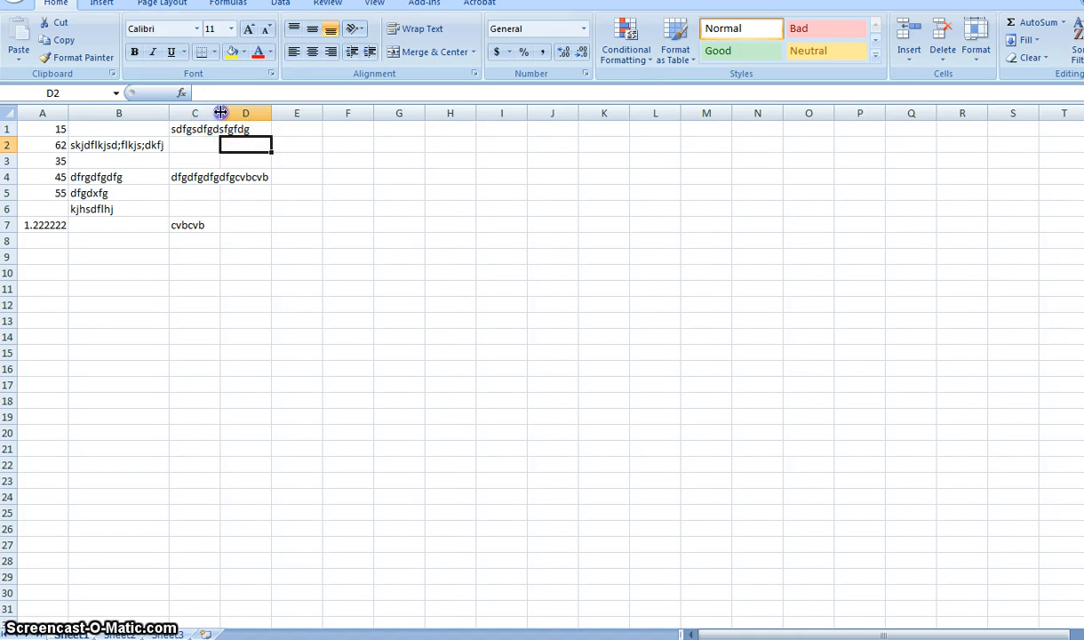
double_click(221, 113)
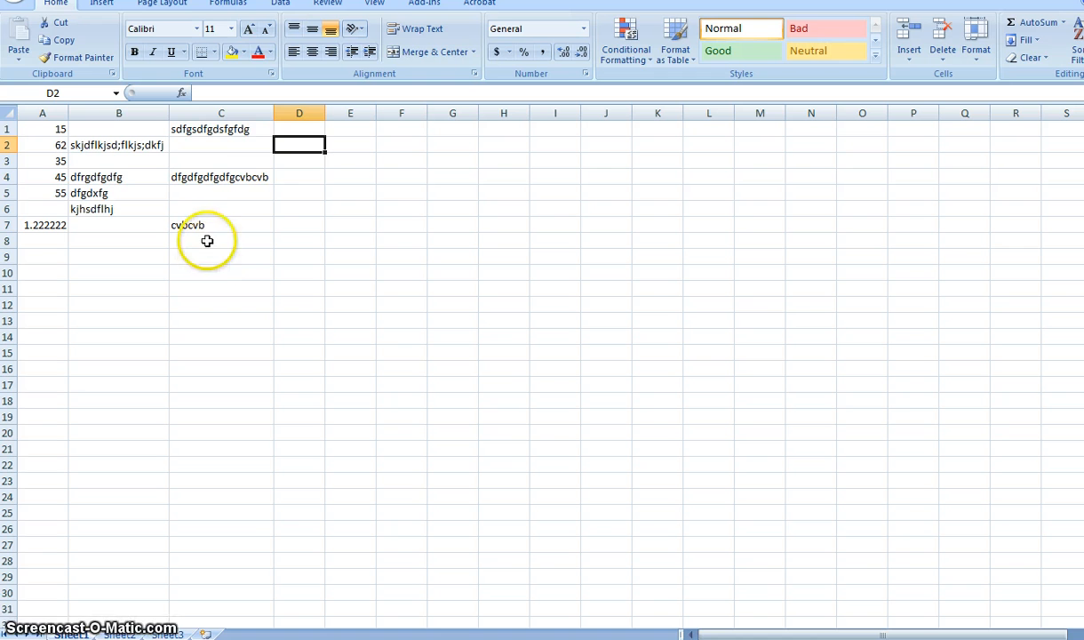
Step: Delete the whole of column C, undo the deletion, and delete the column again
click(221, 113)
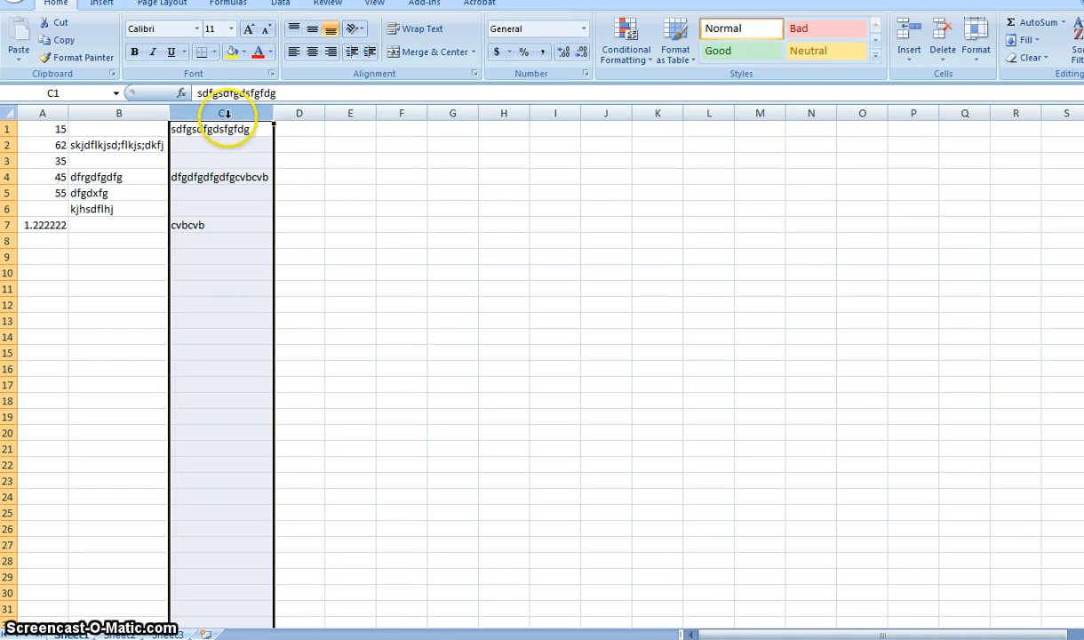
right_click(226, 114)
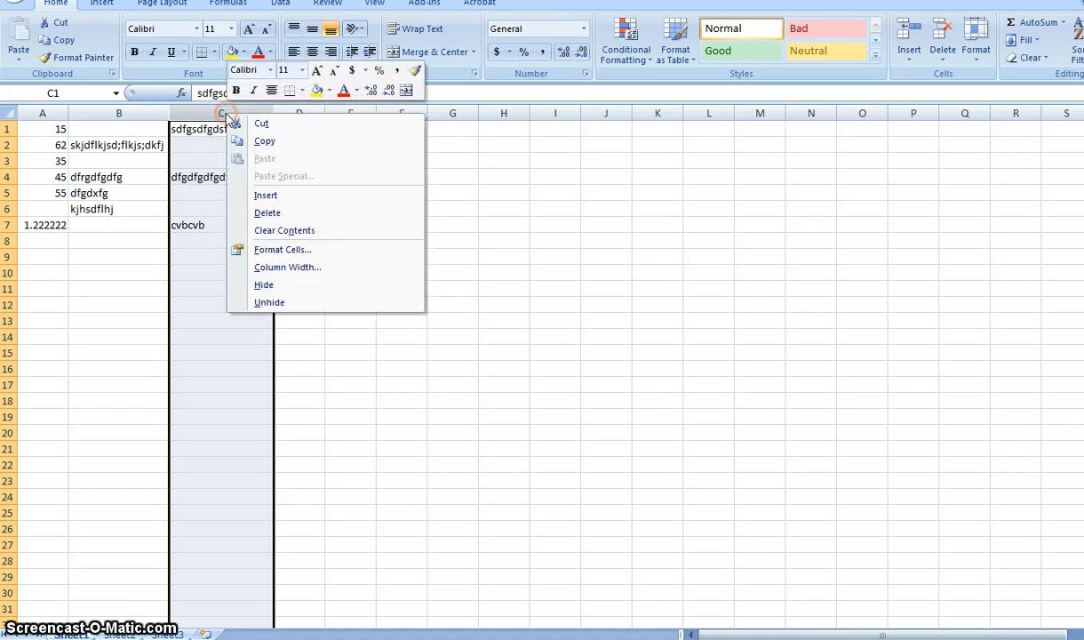
click(276, 212)
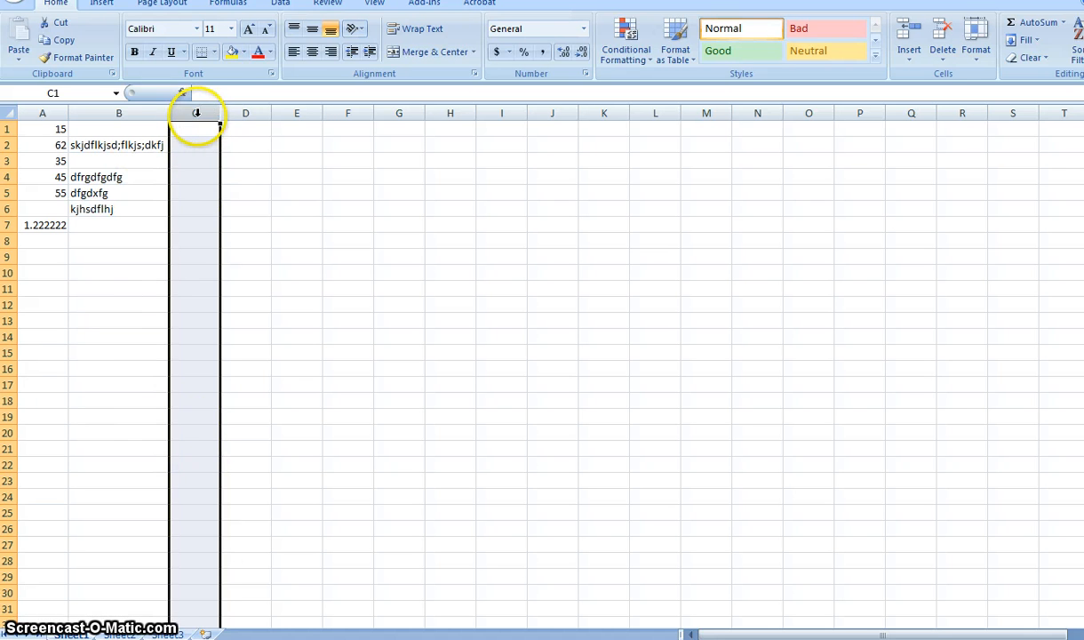
key(ctrl+z)
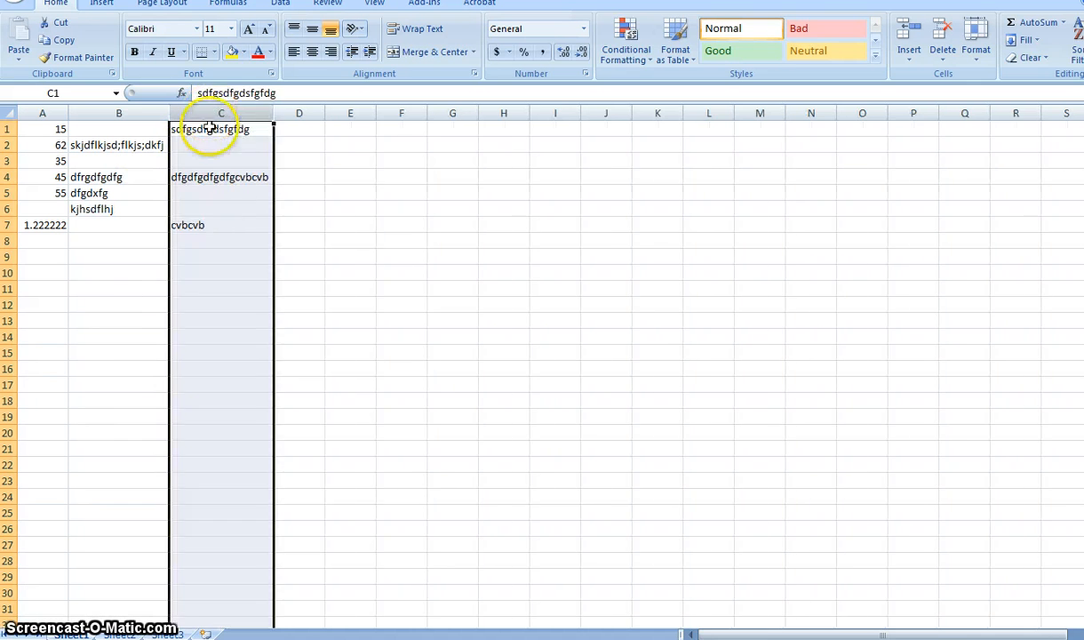
right_click(229, 115)
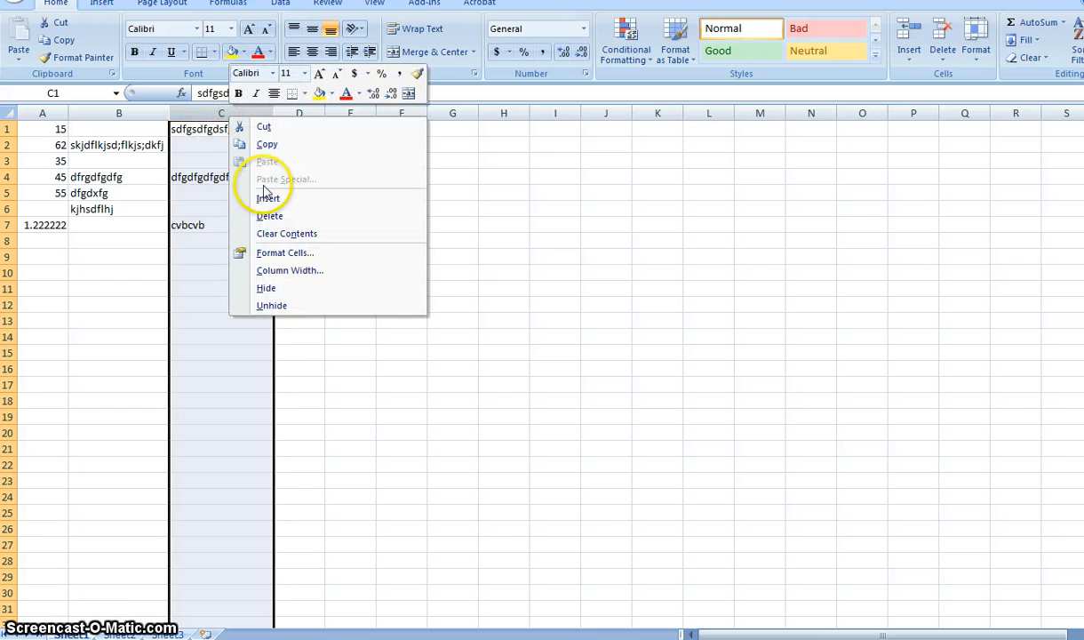
click(269, 216)
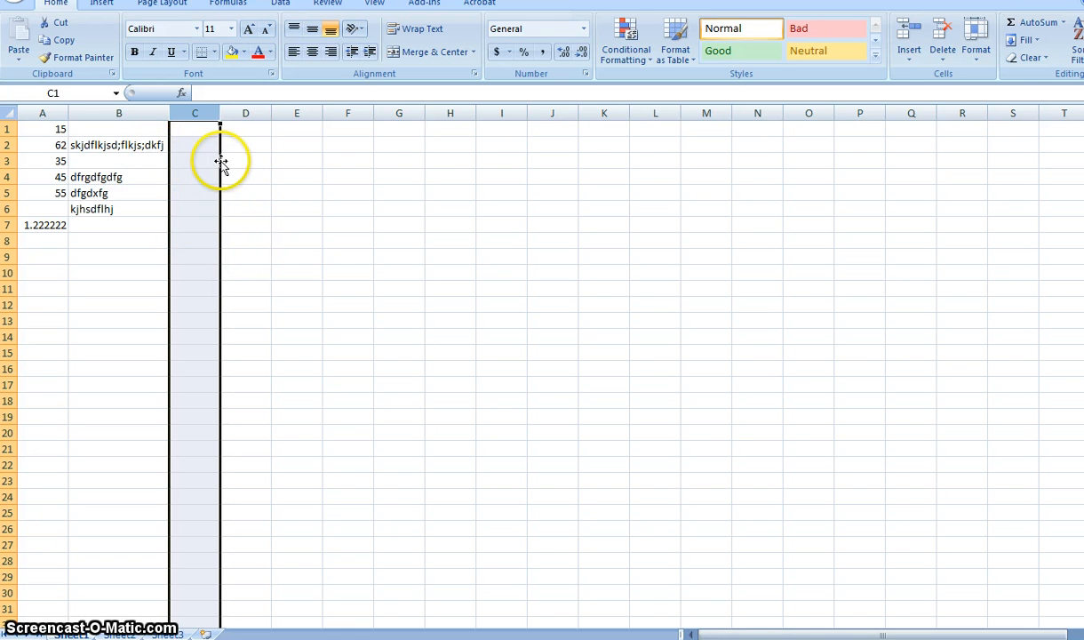
Step: Merge and center cells A1:D1, check the merged cell, and undo the merge
click(108, 129)
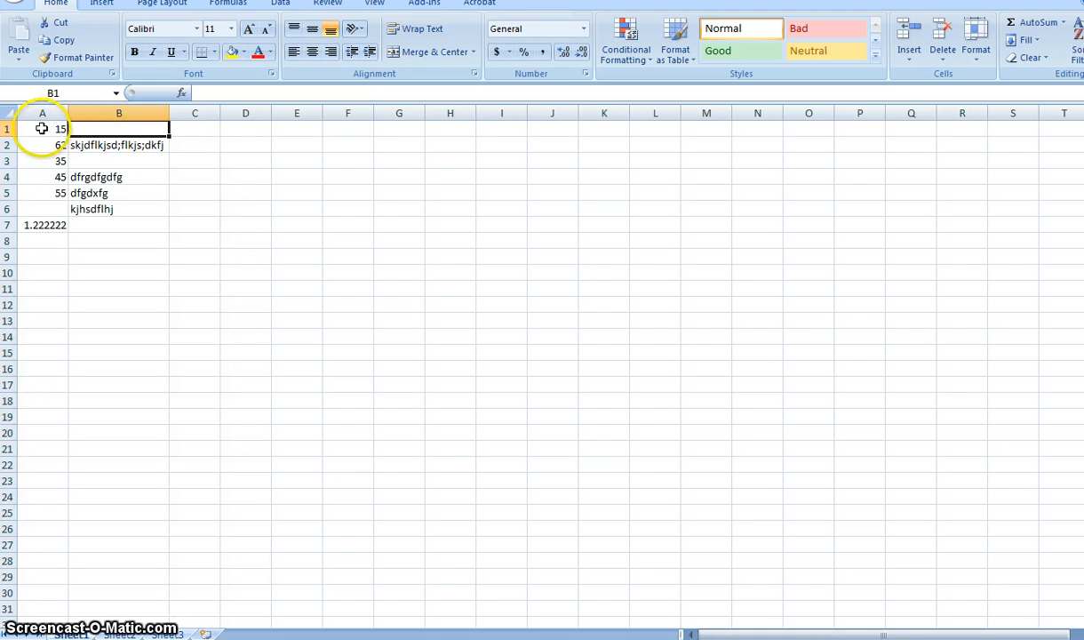
drag(42, 129, 247, 133)
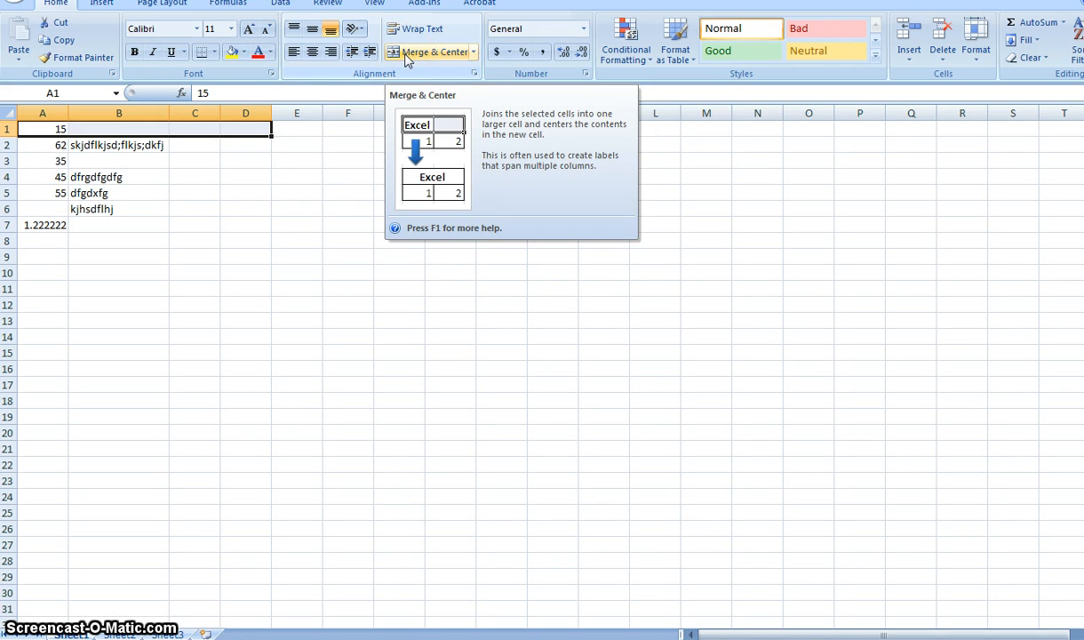
click(413, 56)
click(306, 193)
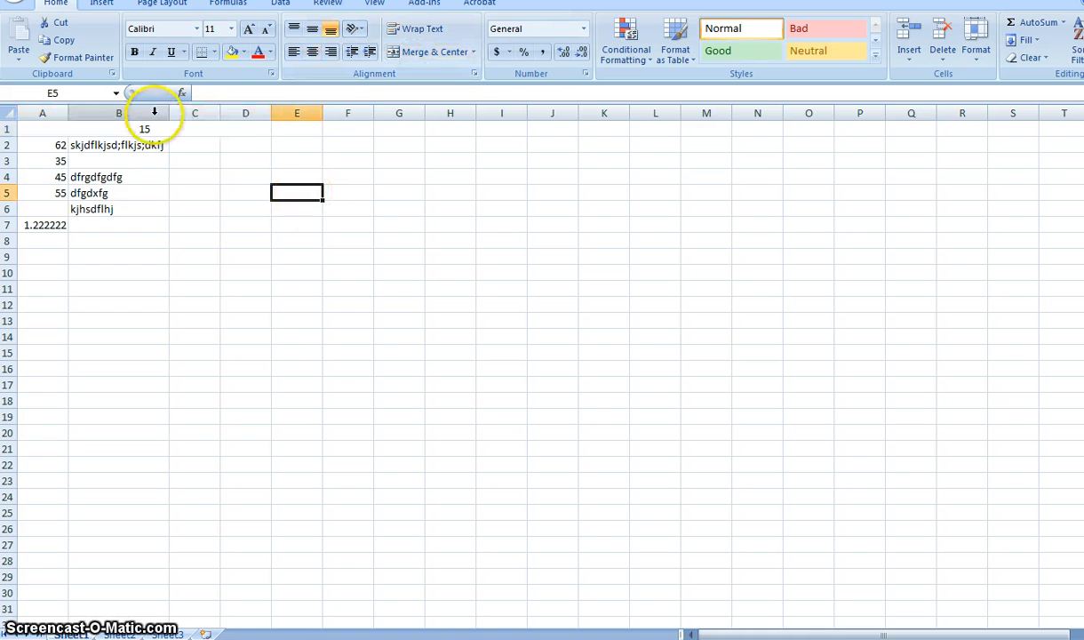
click(208, 134)
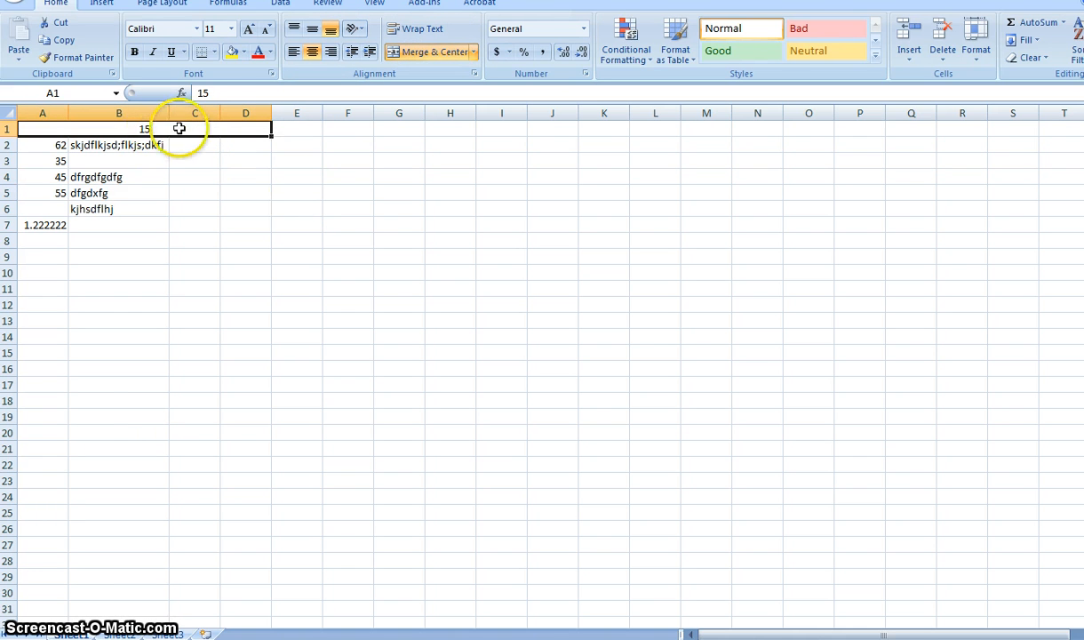
click(249, 209)
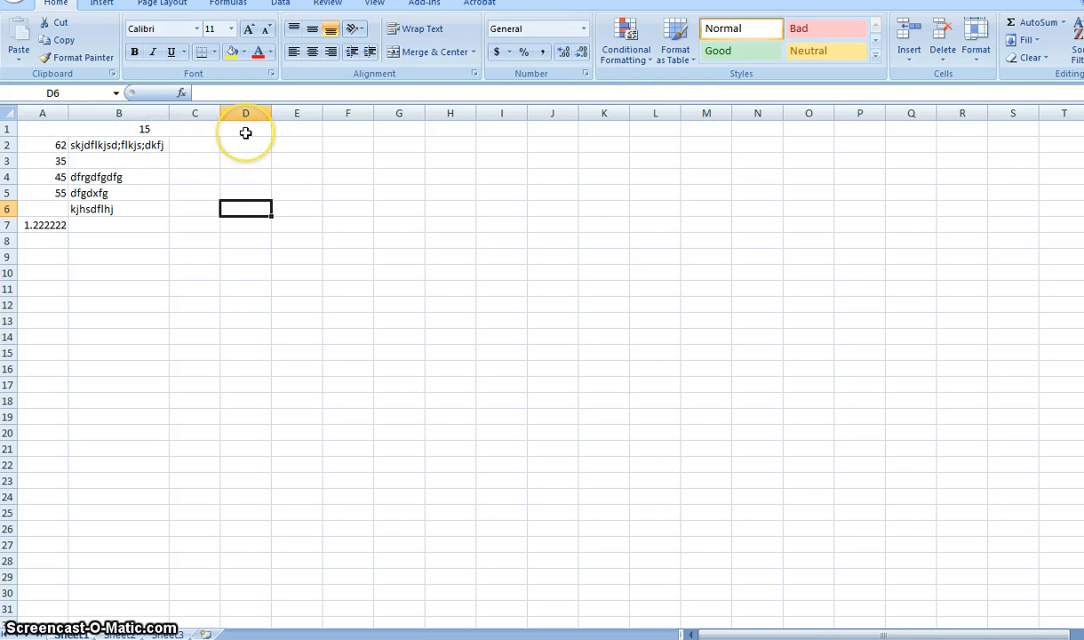
key(ctrl+z)
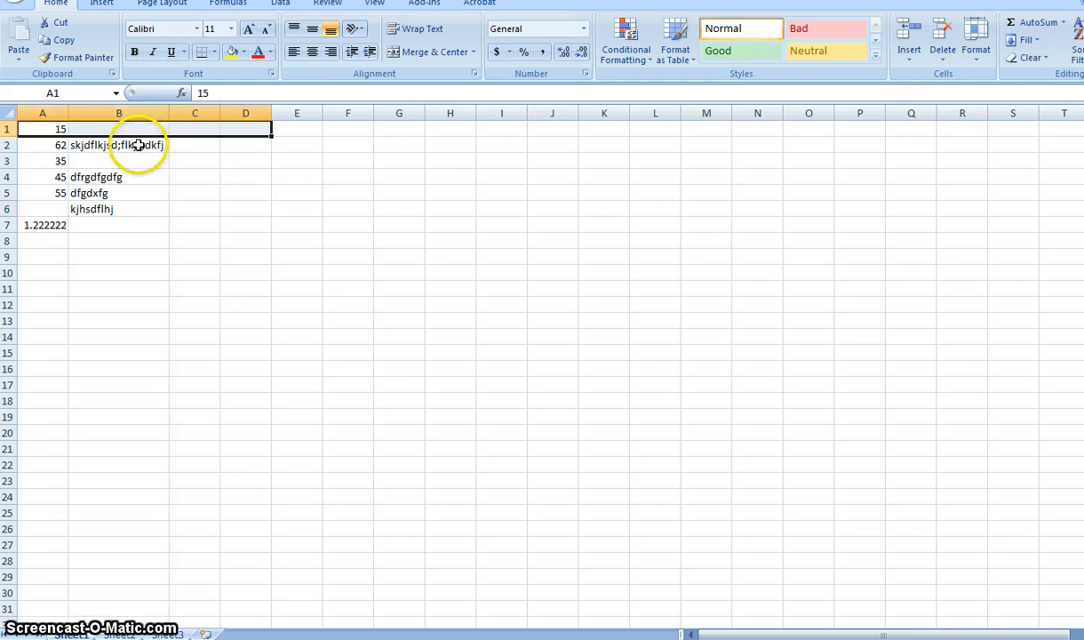
click(28, 126)
click(123, 160)
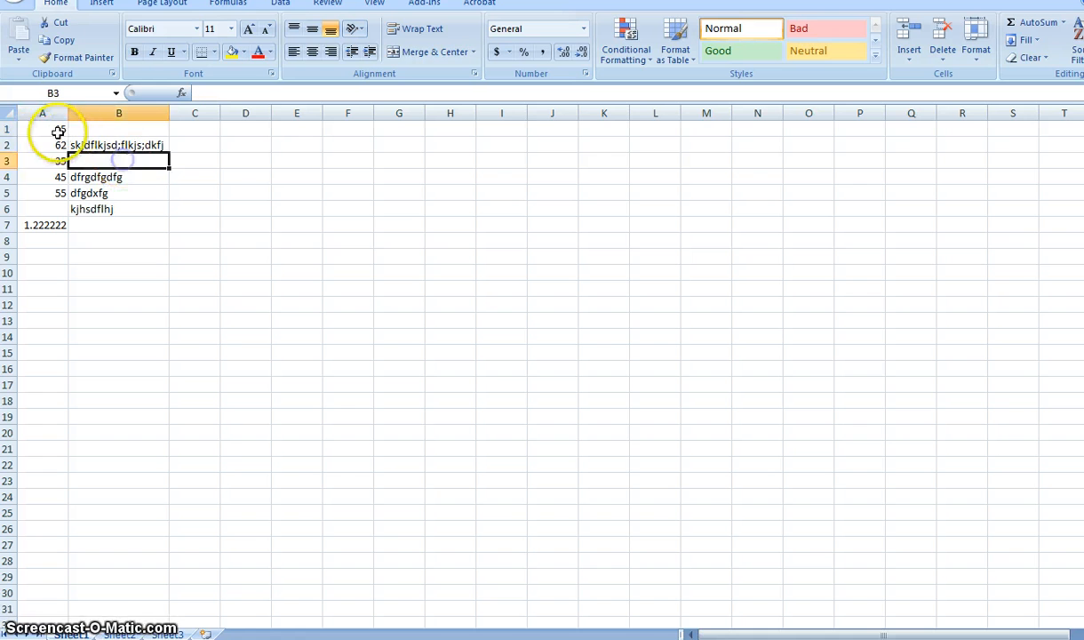
Step: Merge and center cells A1:D1 again
drag(59, 130, 235, 129)
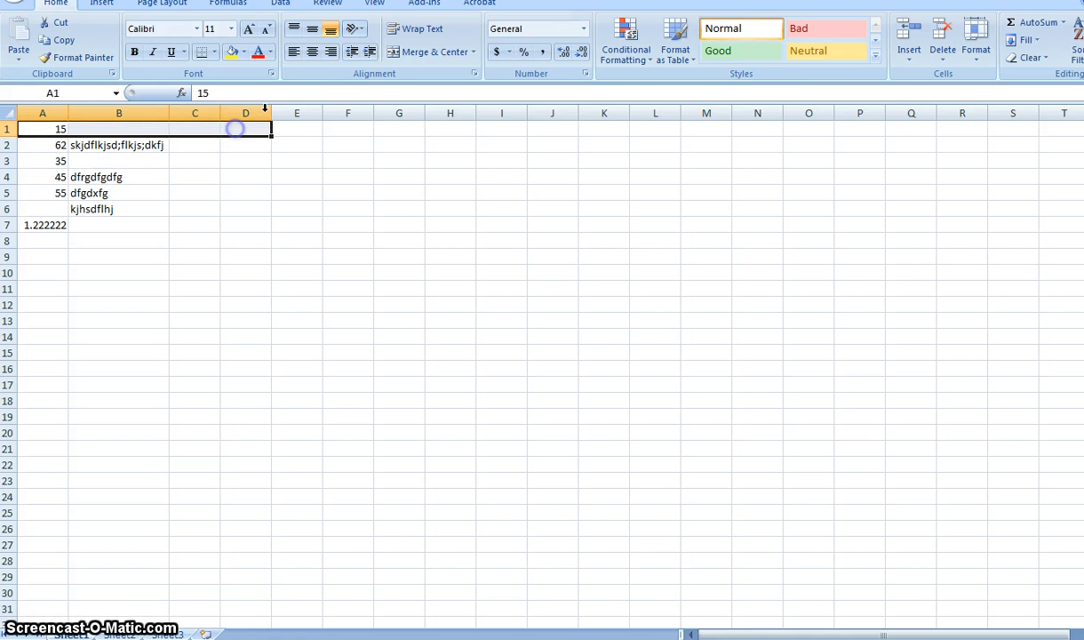
click(422, 54)
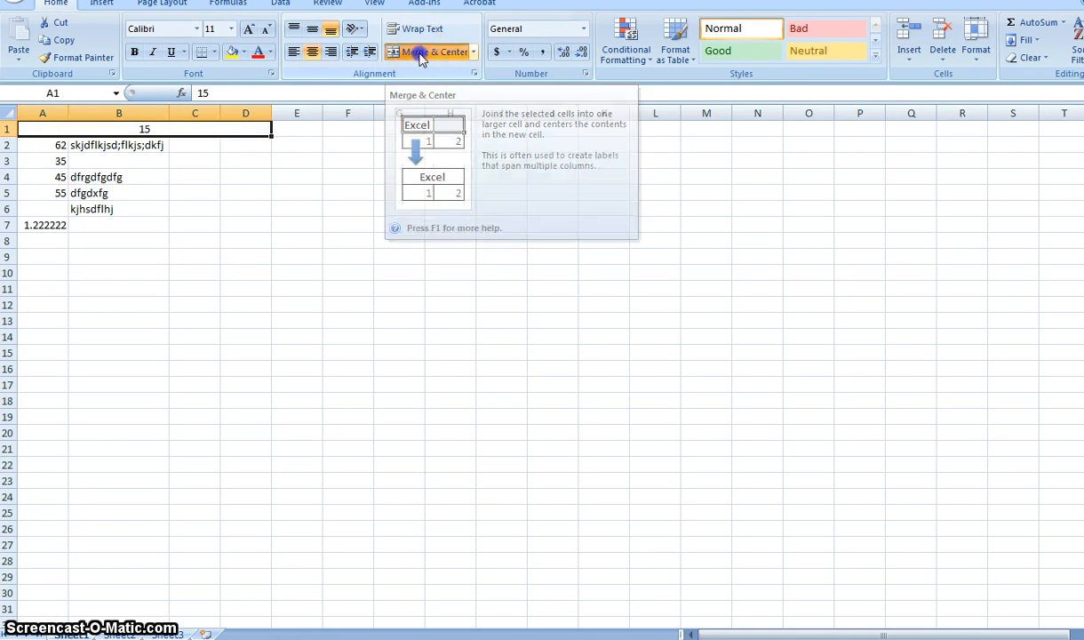
click(226, 211)
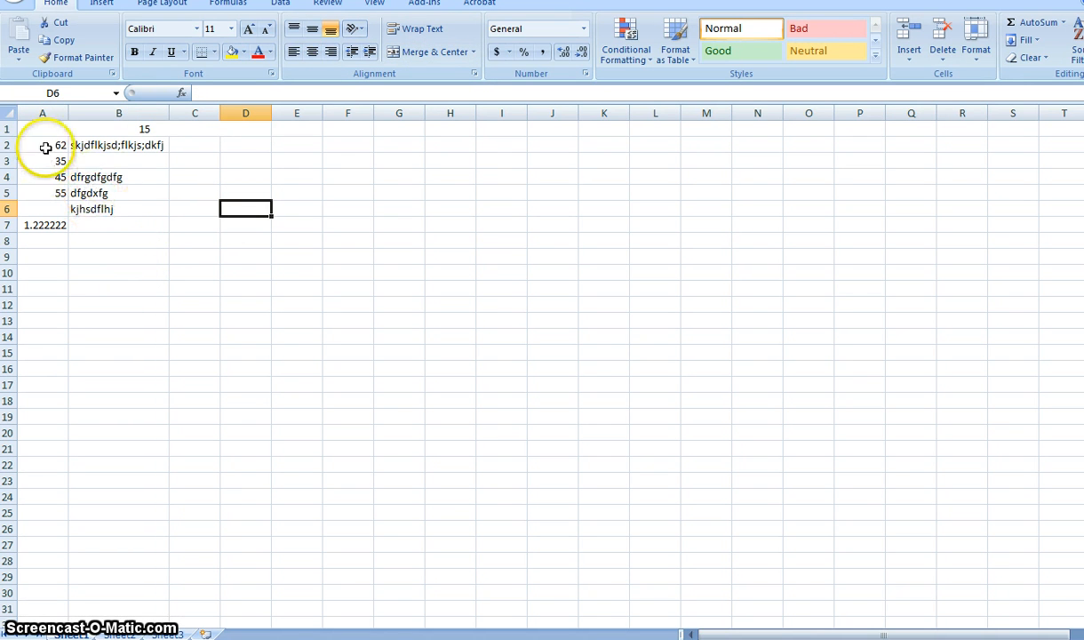
Step: Apply the Currency number format to the numbers in cells A2:A5
drag(45, 145, 51, 171)
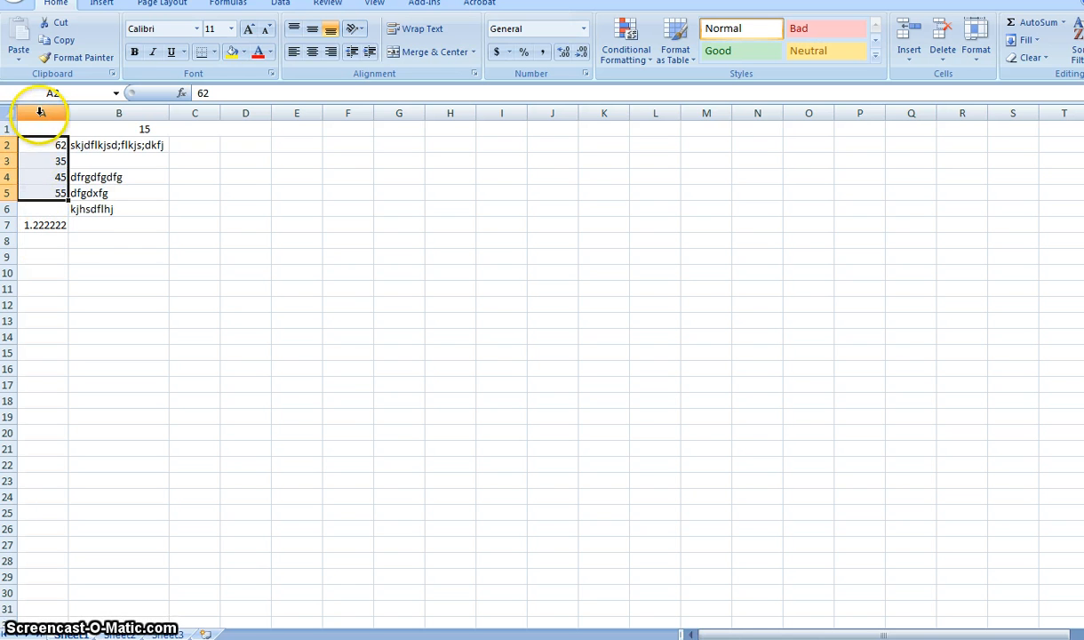
right_click(55, 176)
click(143, 361)
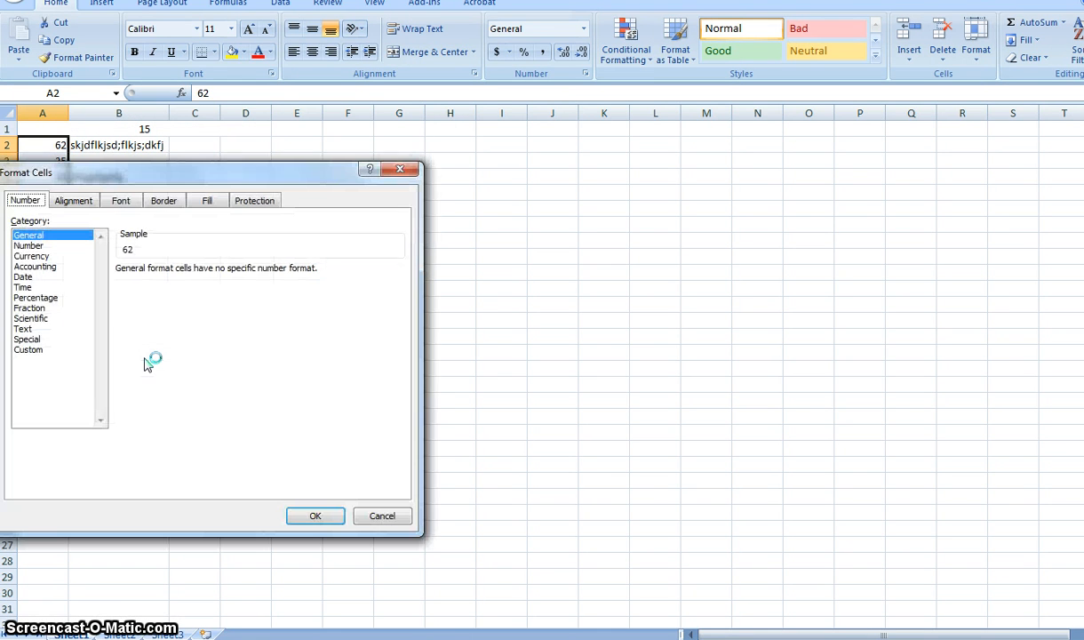
click(32, 256)
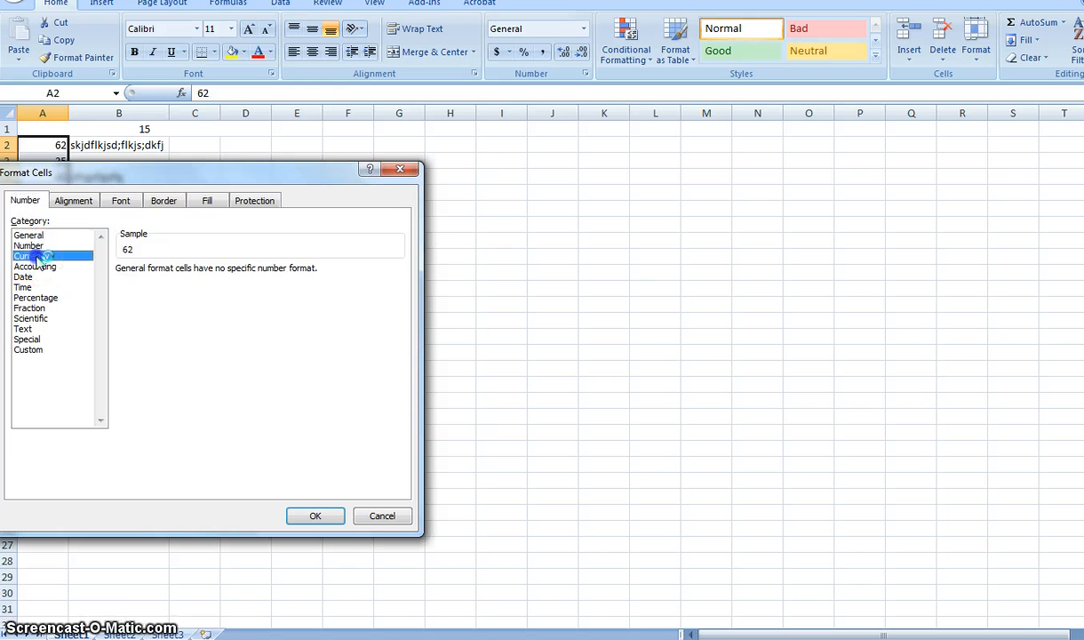
click(339, 514)
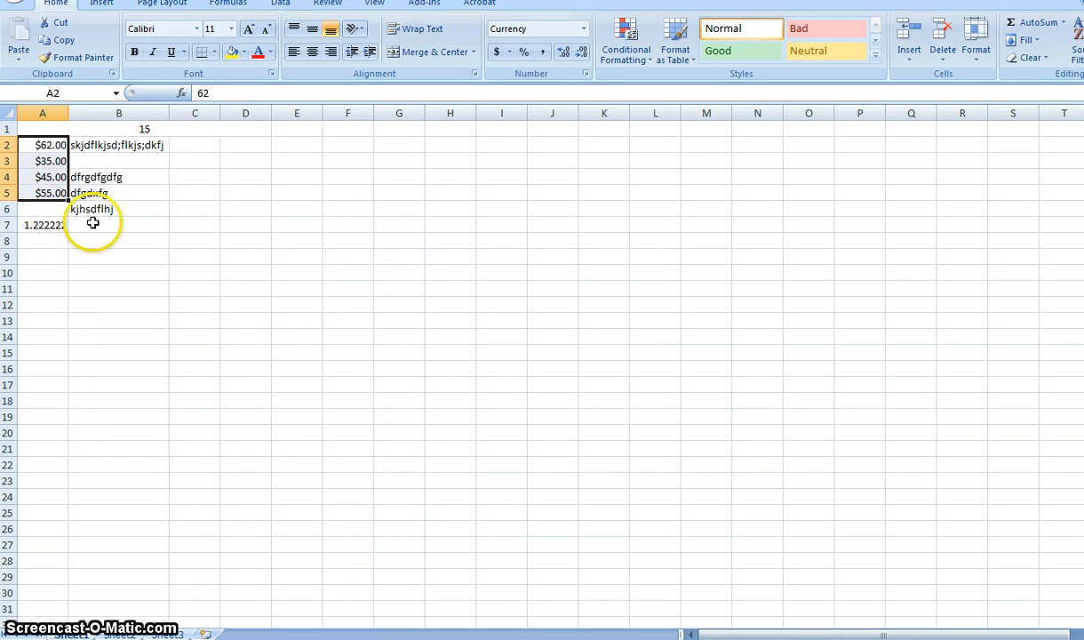
Step: Format cells A2:A5 as dates using the 3/14/01 type and check the individual date cells
right_click(53, 152)
click(133, 351)
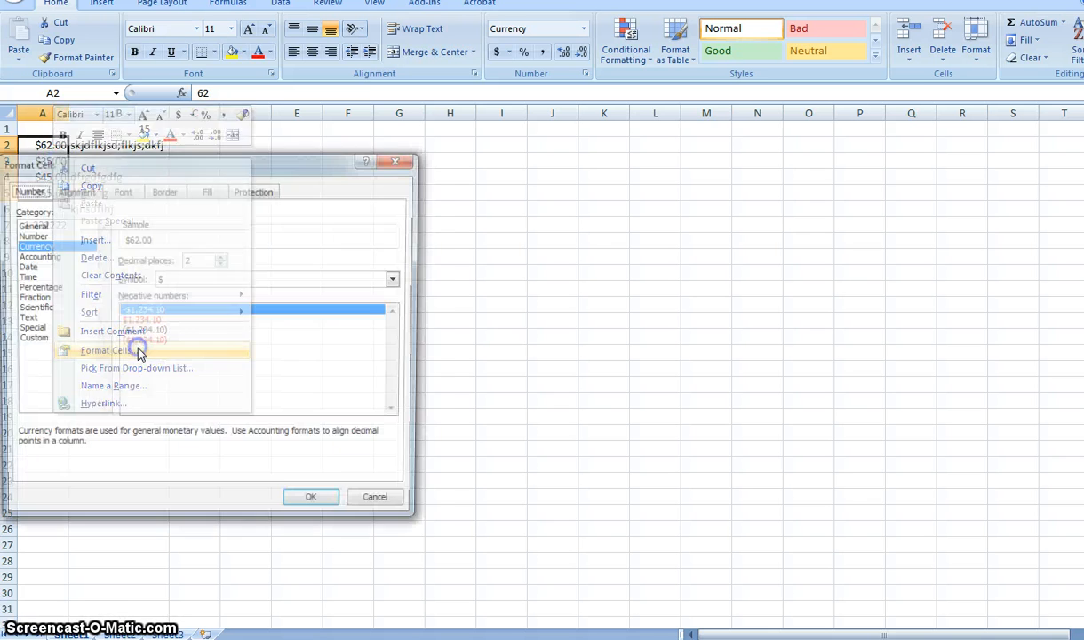
click(26, 267)
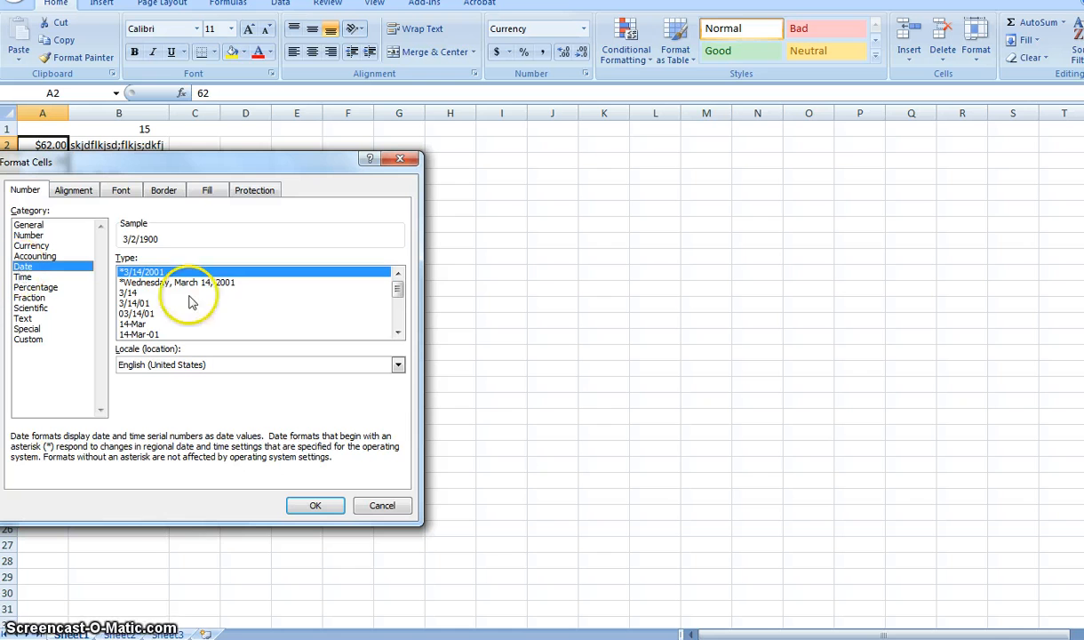
click(142, 294)
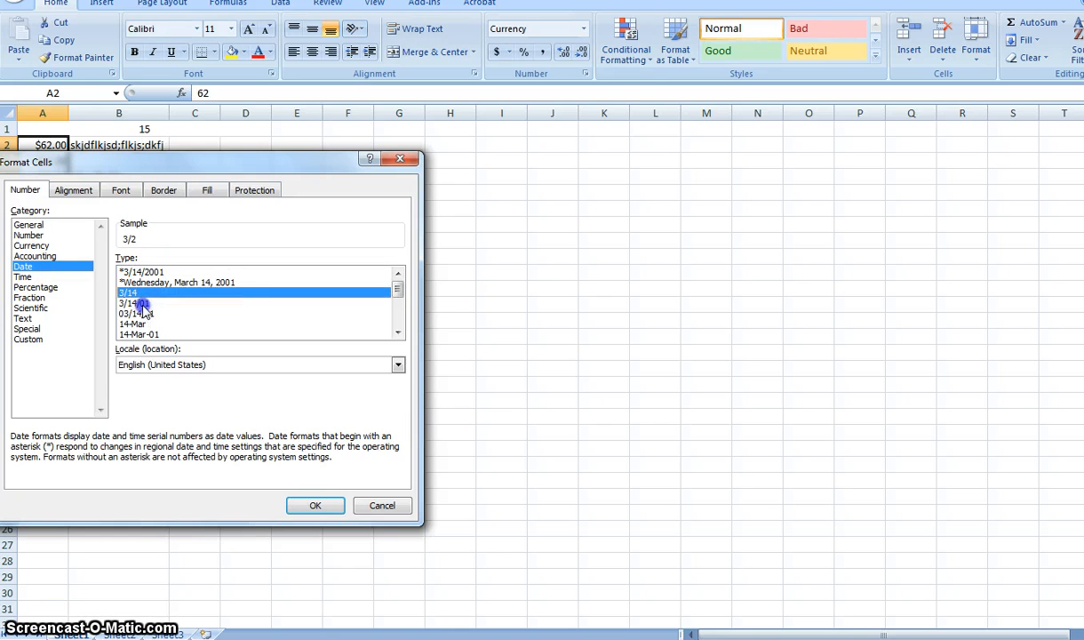
click(143, 303)
click(151, 272)
click(137, 303)
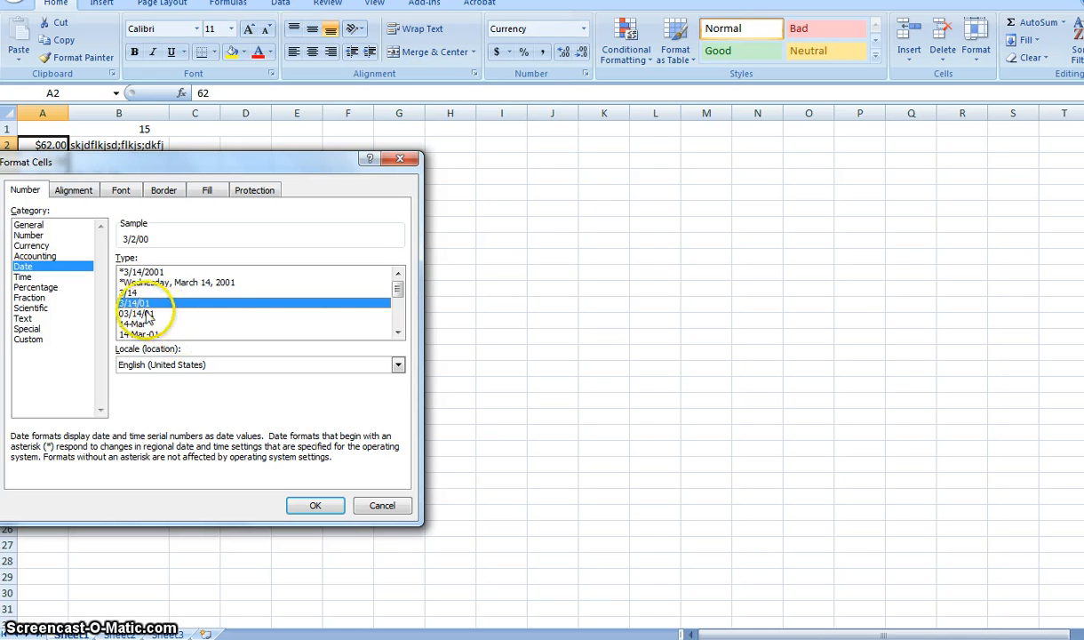
click(313, 503)
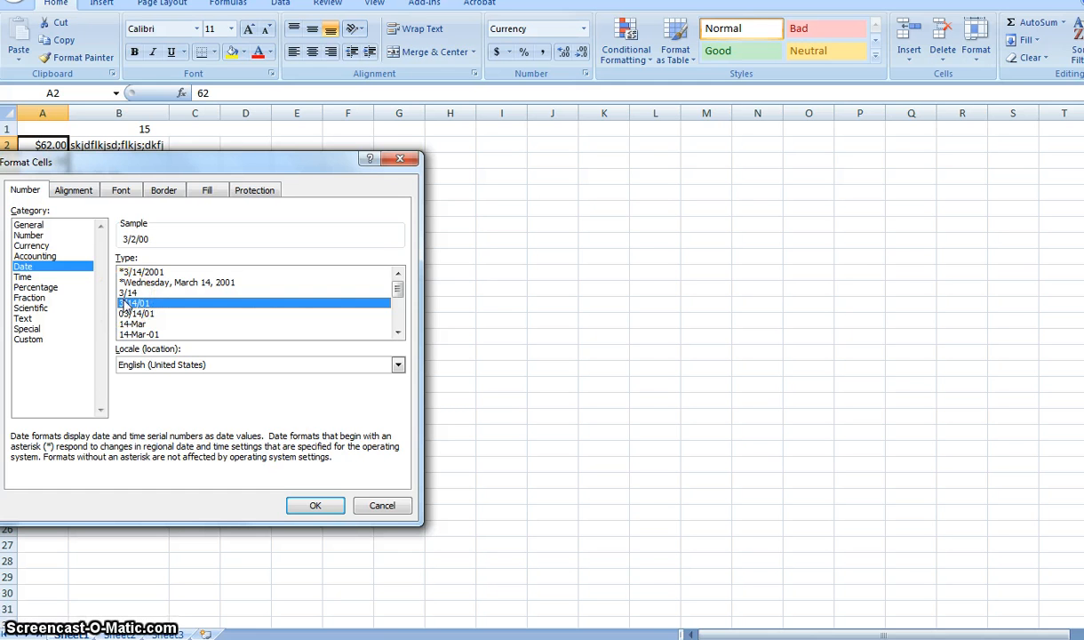
click(318, 504)
click(43, 191)
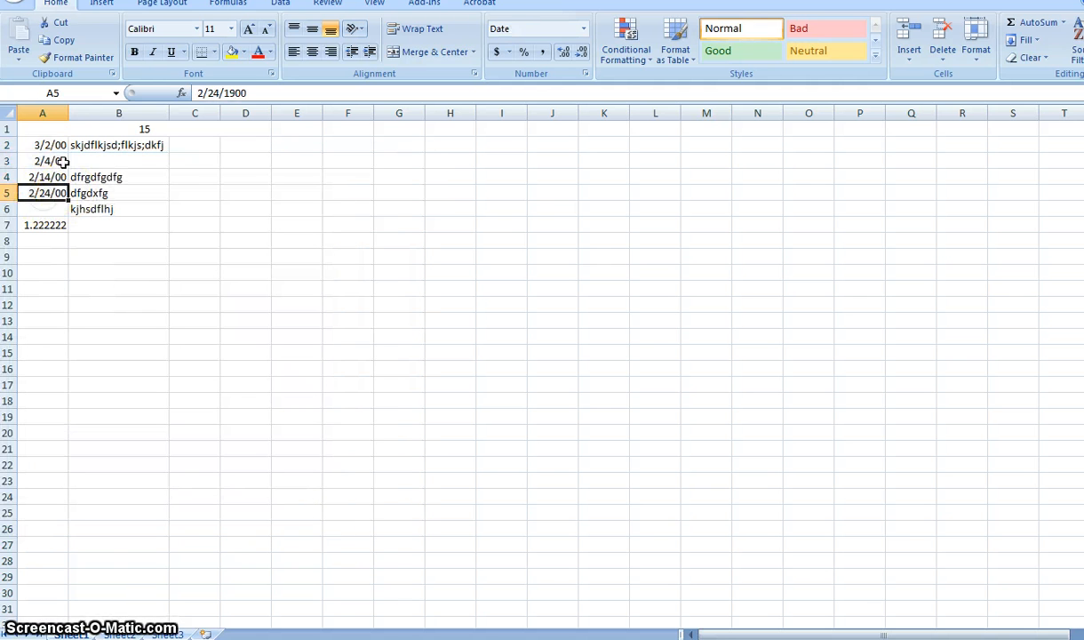
click(56, 147)
click(56, 158)
click(55, 177)
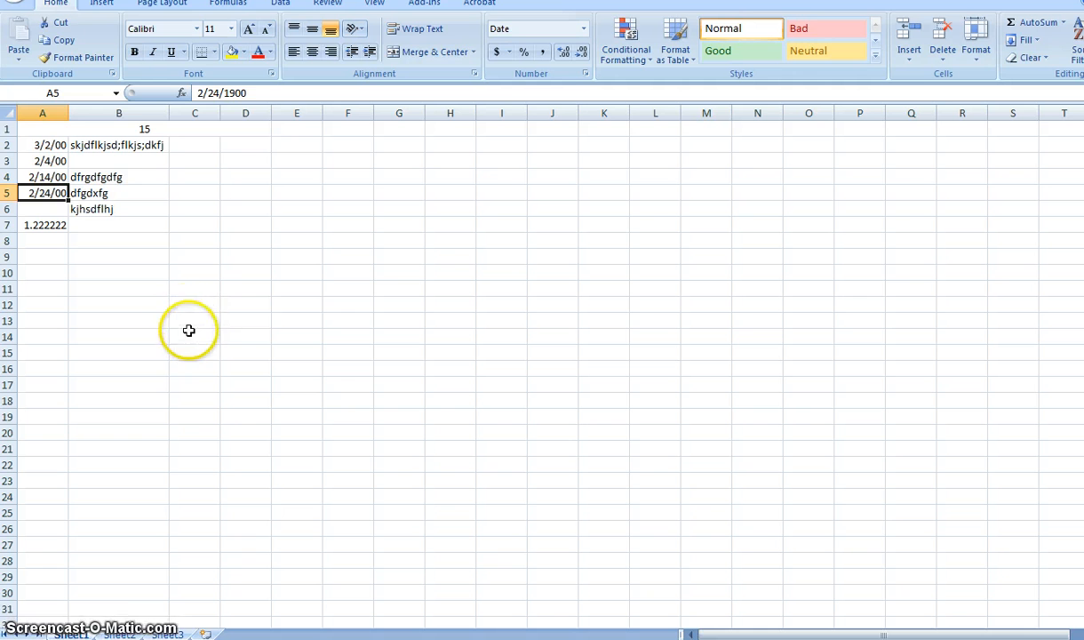
click(188, 225)
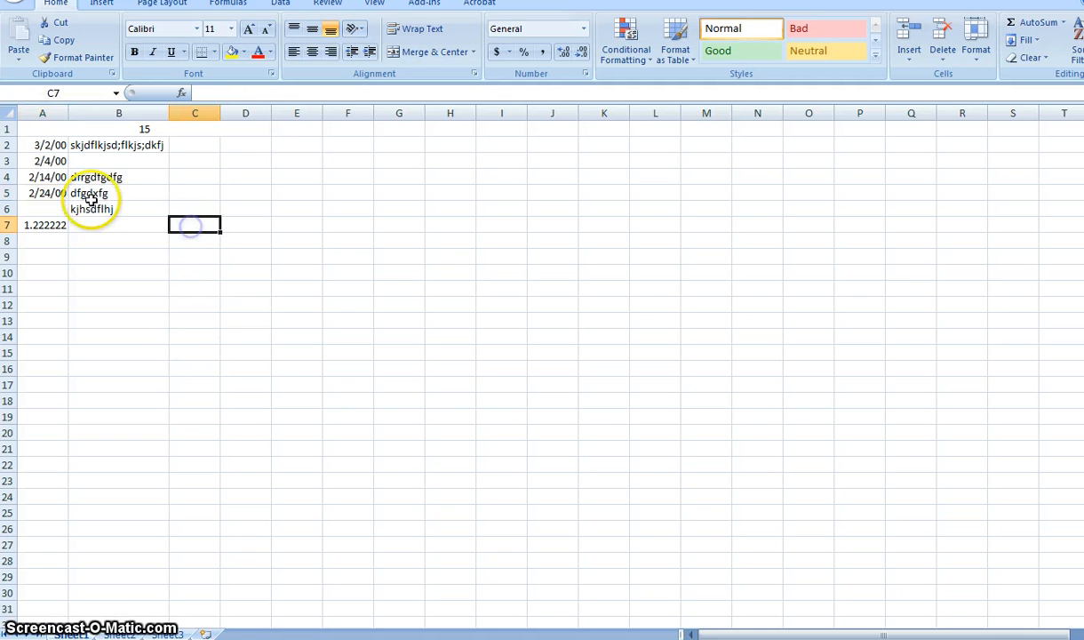
Step: Enter zdfszdf, lkjsdfkn;lk, kjxndjvkn and kj;lkjdf in cells D2 through D5
click(250, 146)
text(zdfszdf)
key(Return)
text(lkjsd)
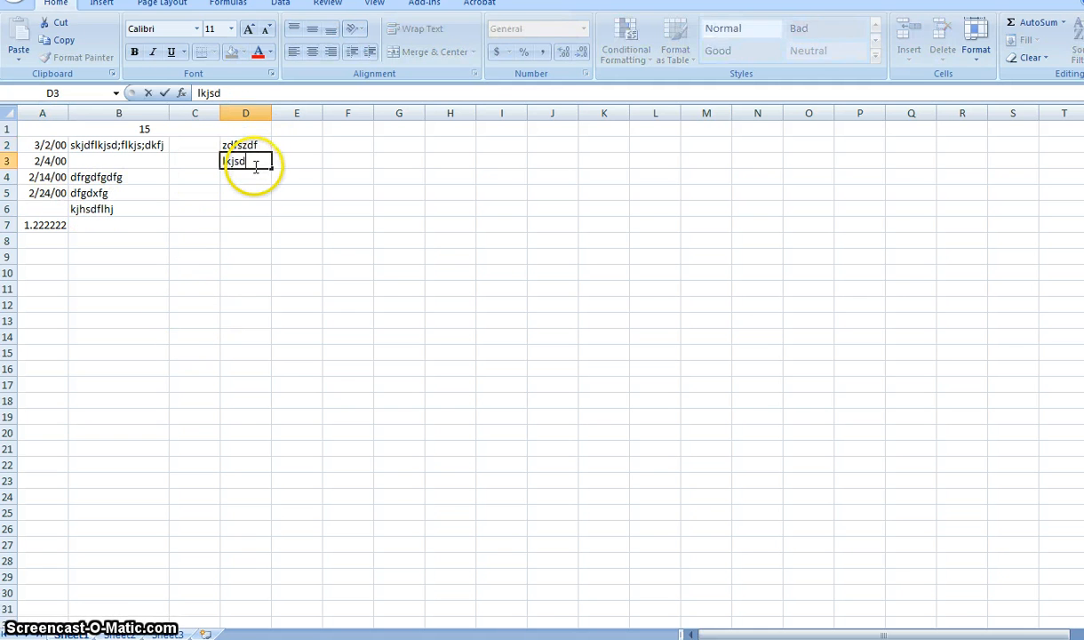
text(fkn;lk)
key(Return)
text(kjxndjvkn)
key(Return)
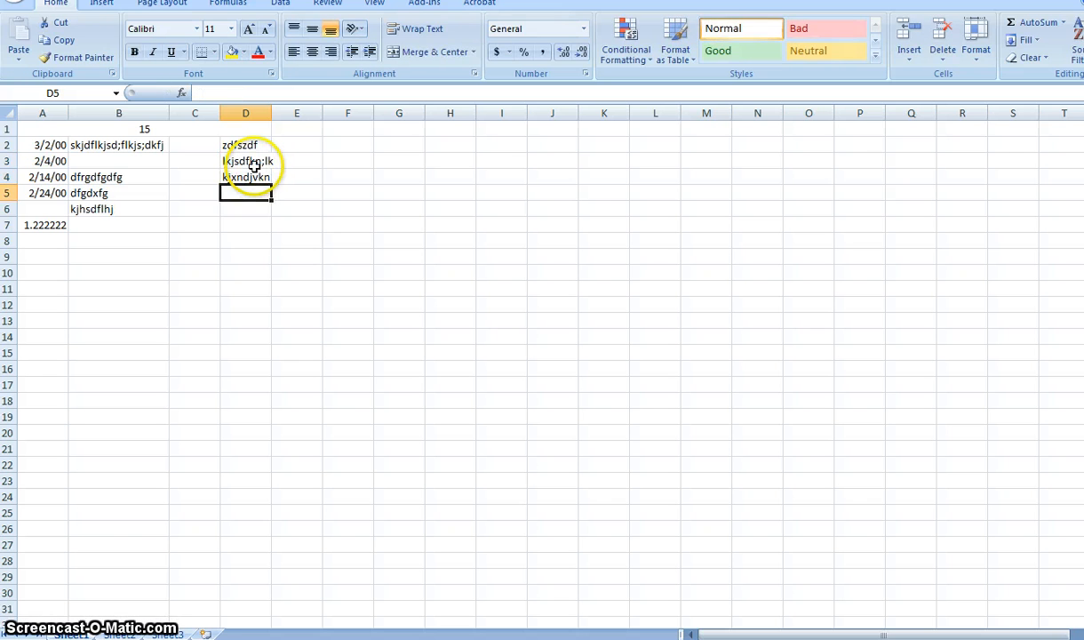
text(kj;lkjdf)
key(Return)
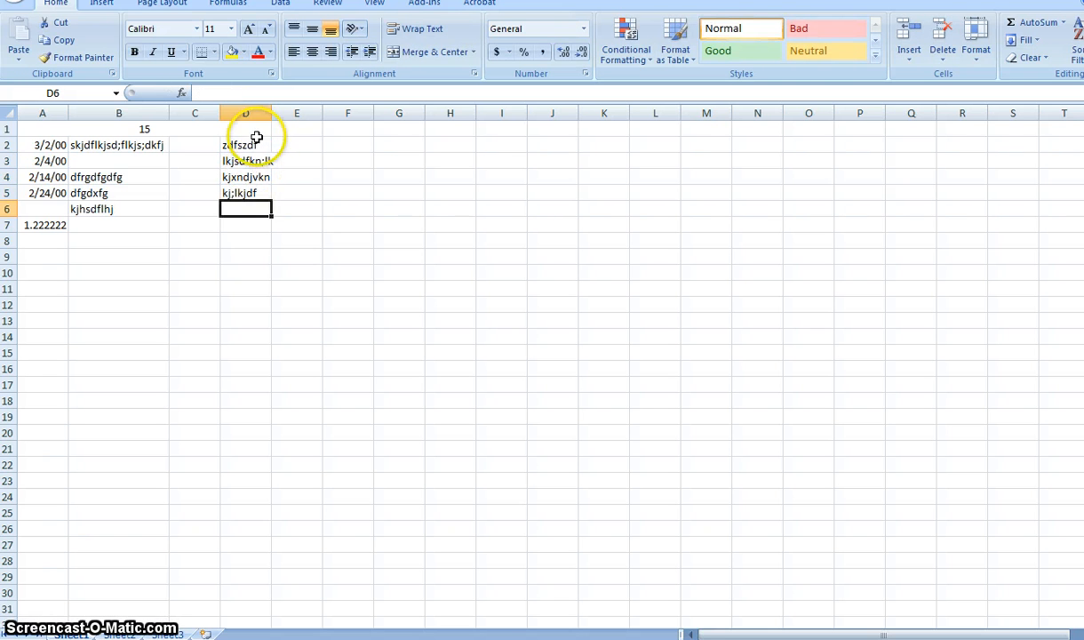
Step: Try to sort D2:D5 from A to Z with the selection expanded to the neighbouring data
click(253, 144)
drag(252, 147, 251, 192)
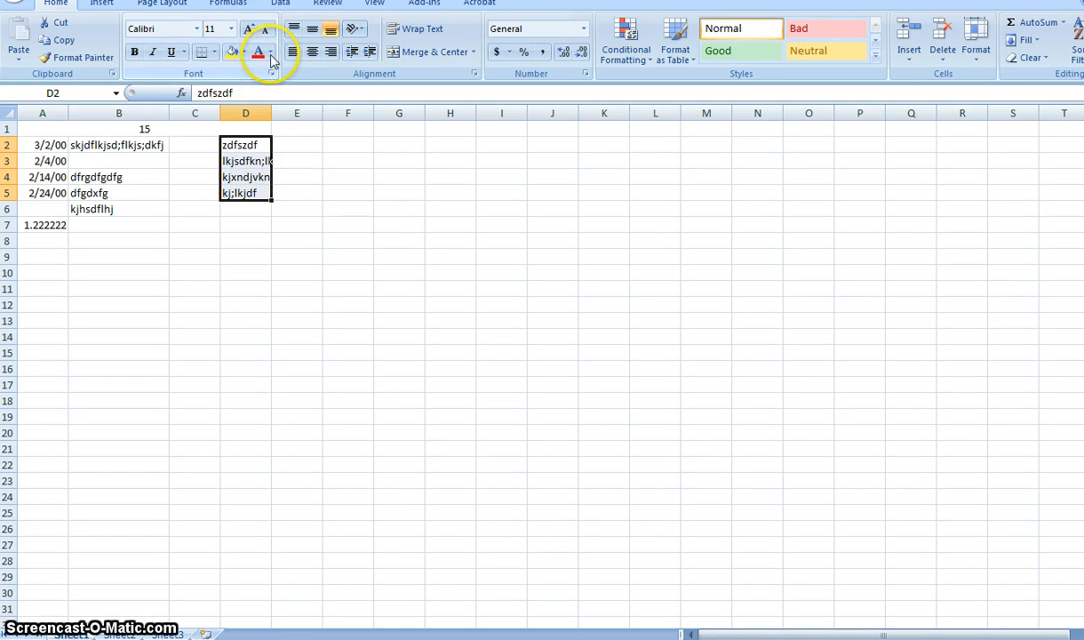
click(282, 6)
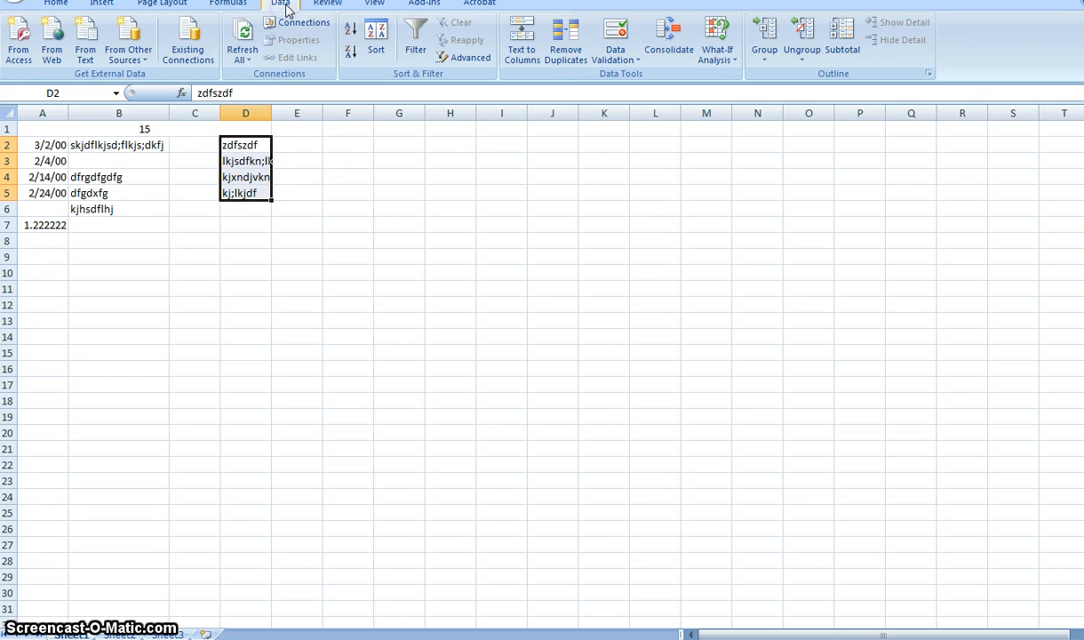
click(352, 34)
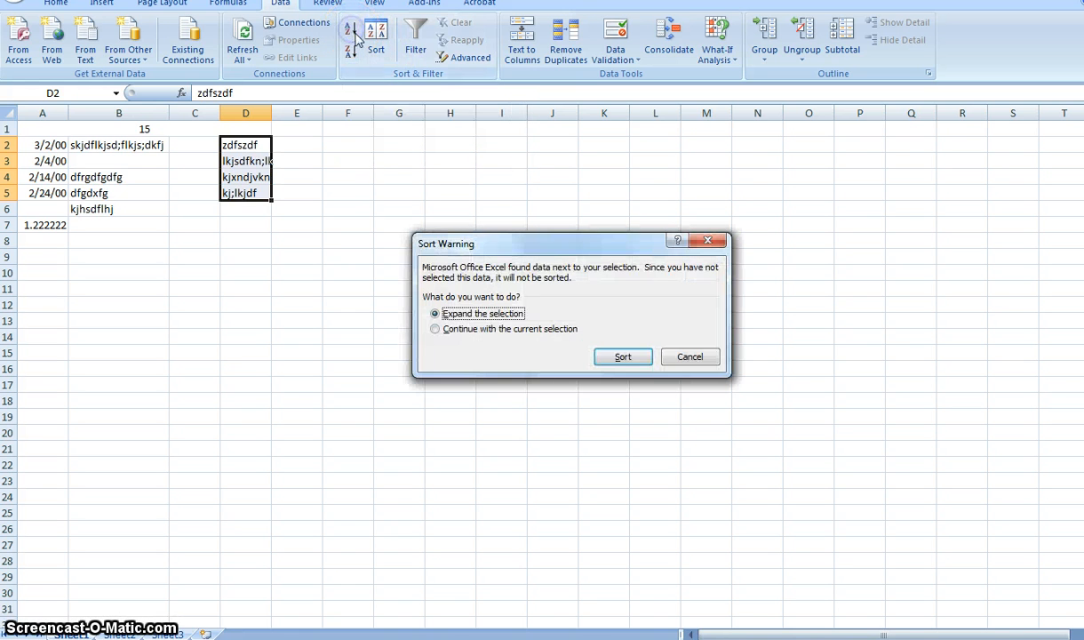
click(614, 357)
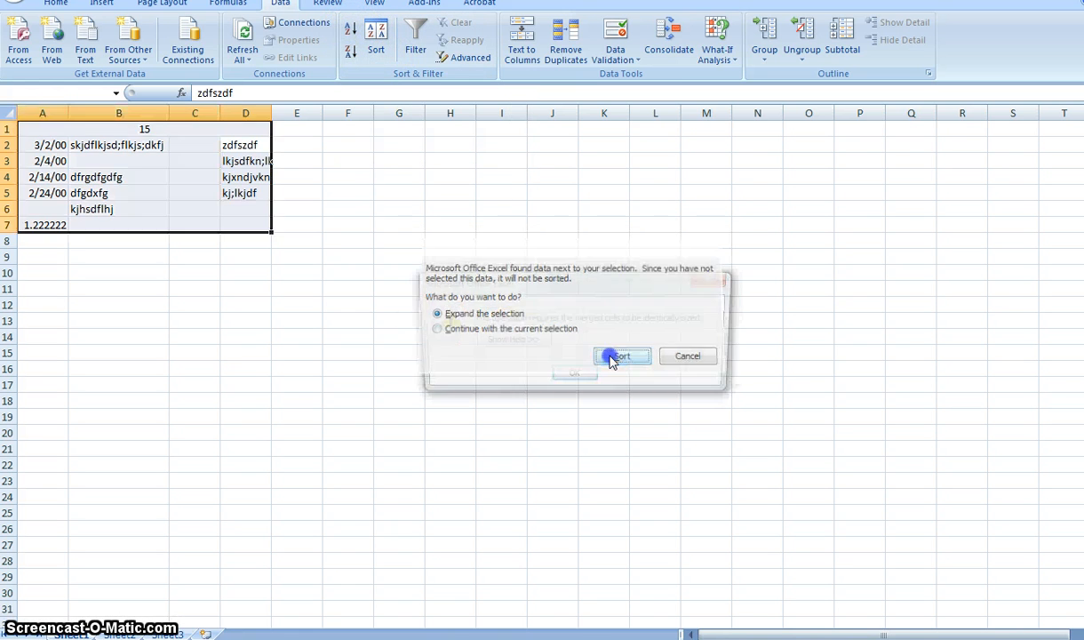
click(590, 381)
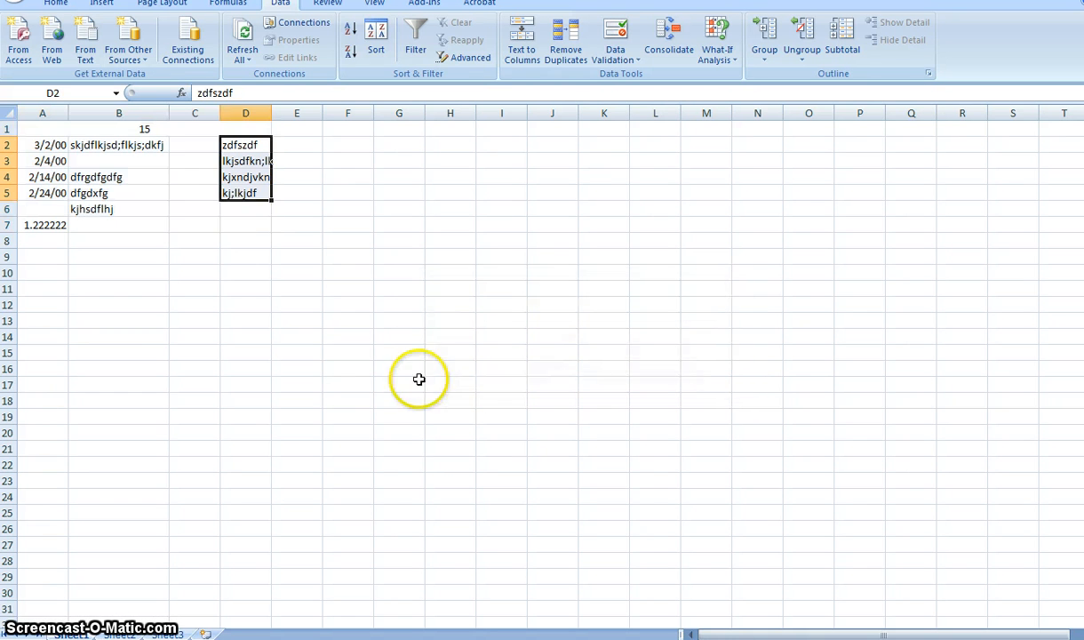
Step: Sort D2:D5 from A to Z, continuing with the current selection only
click(352, 36)
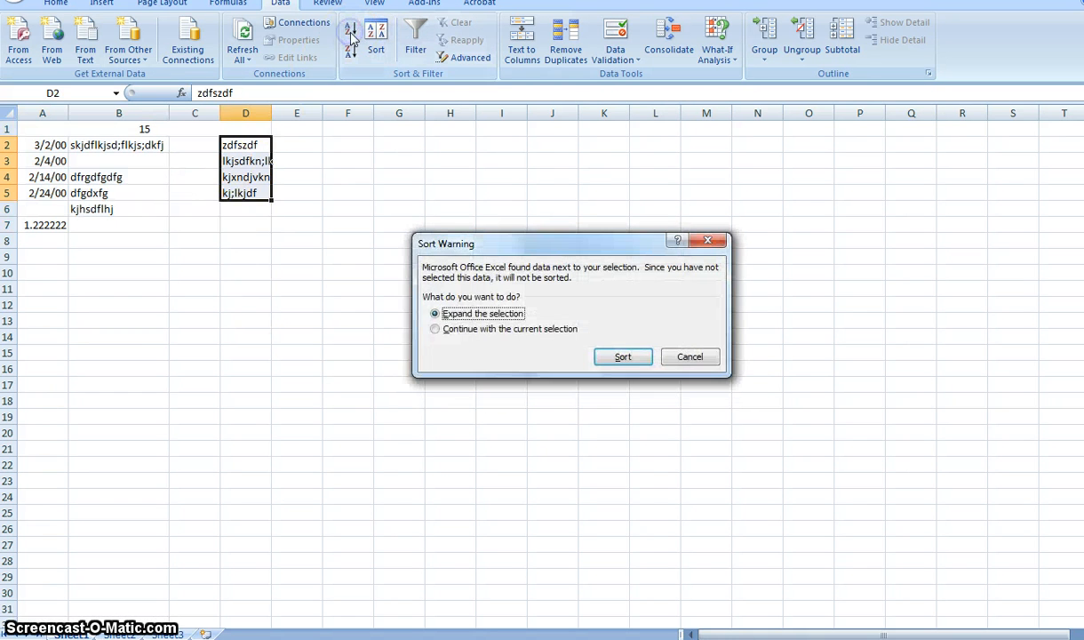
click(435, 329)
click(624, 357)
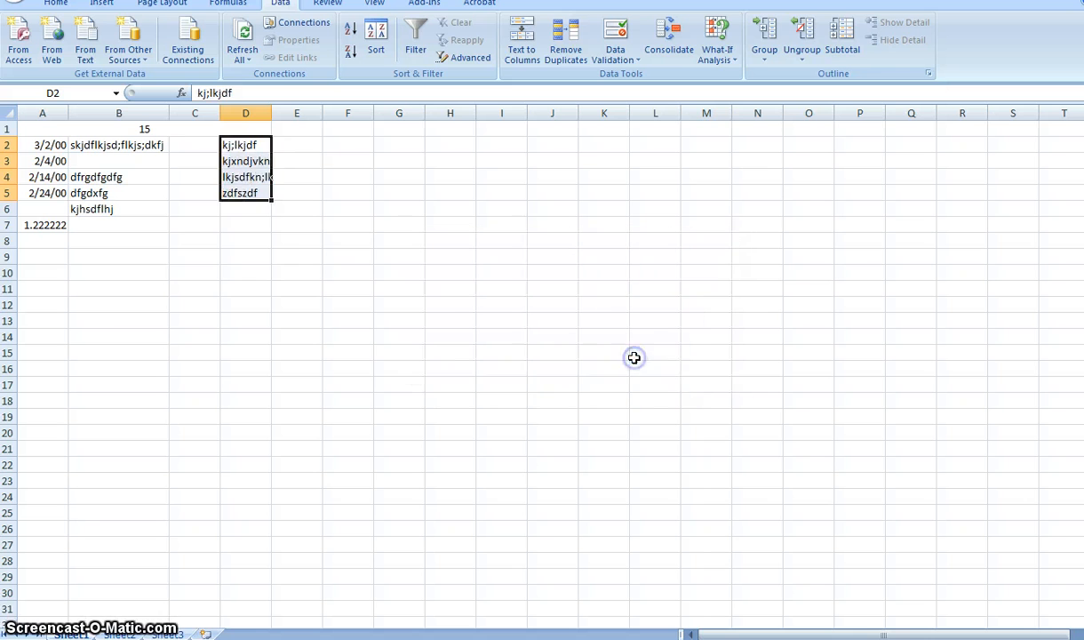
click(251, 258)
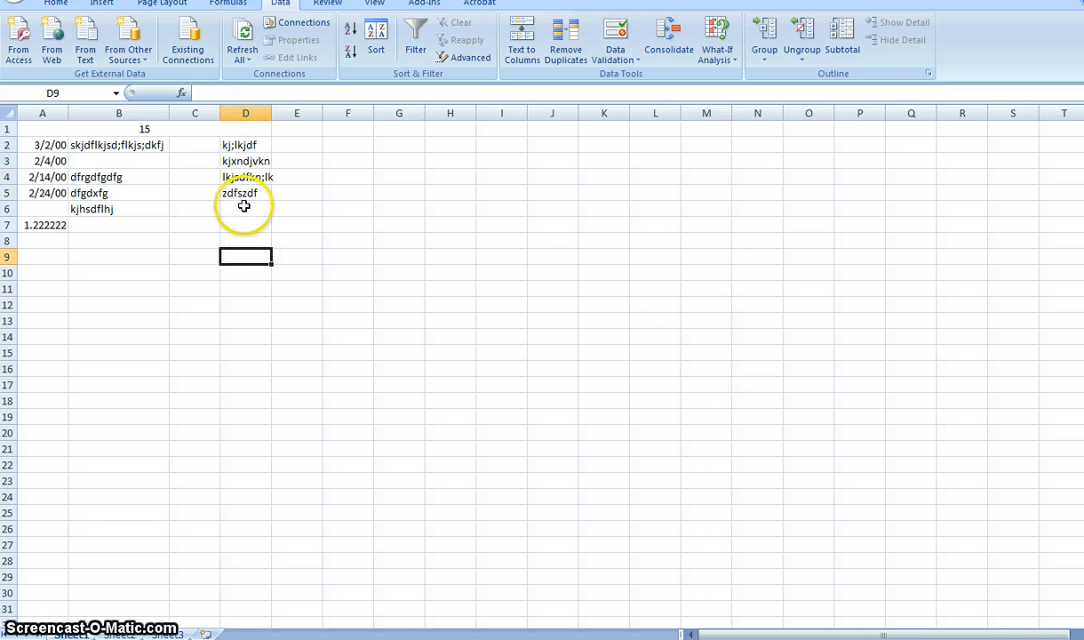